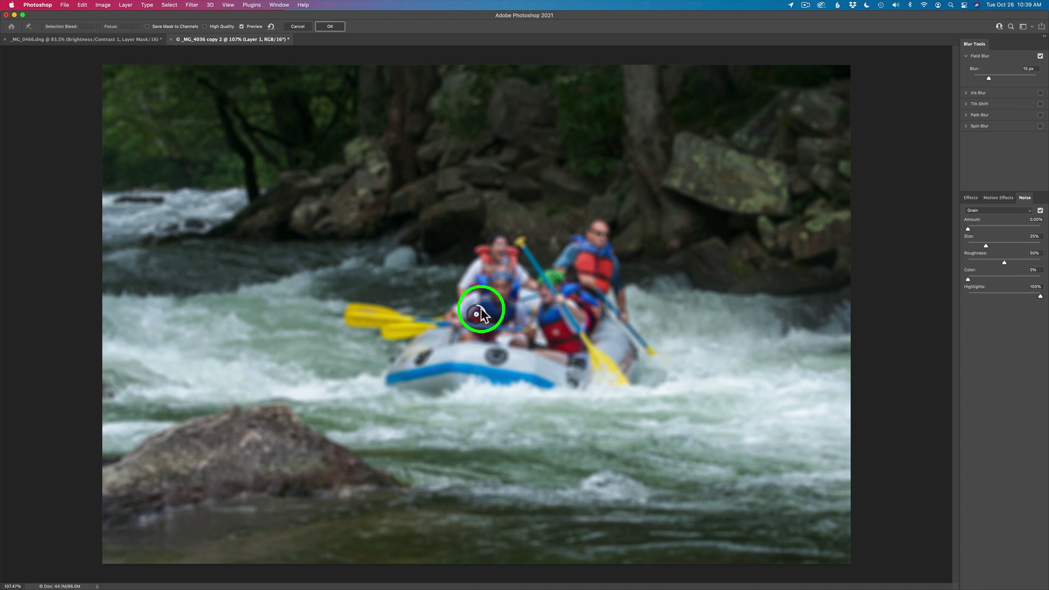
Move the initial Field Blur pin onto the face of the rafter at the back of the raft and set its blur to 0 px
mouse_move(483, 320)
mouse_down()
mouse_move(473, 322)
mouse_move(477, 307)
mouse_move(487, 326)
mouse_up()
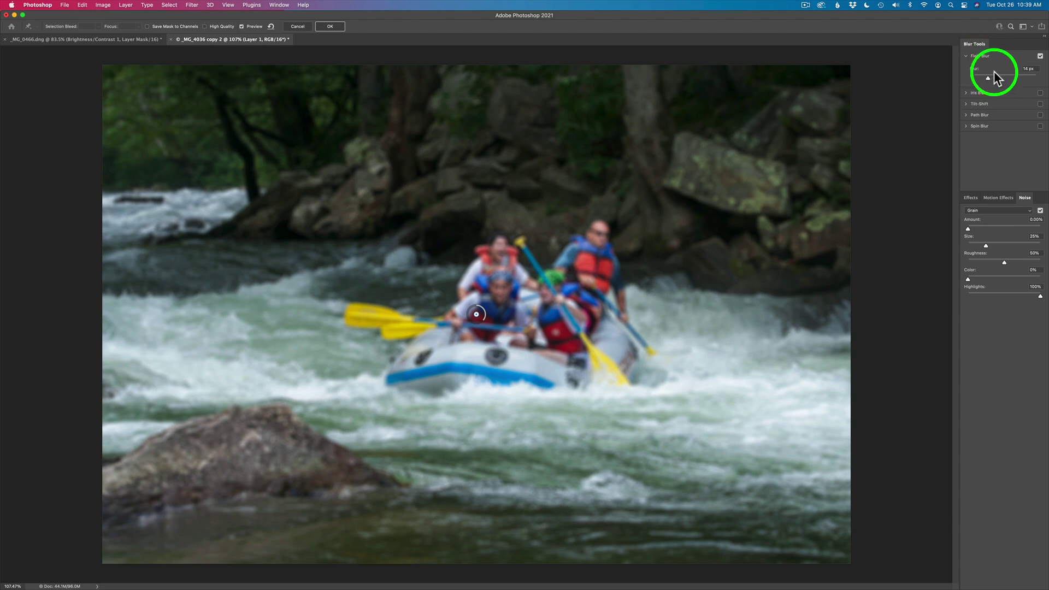
mouse_move(991, 77)
mouse_down()
mouse_move(1023, 77)
mouse_move(990, 78)
mouse_up()
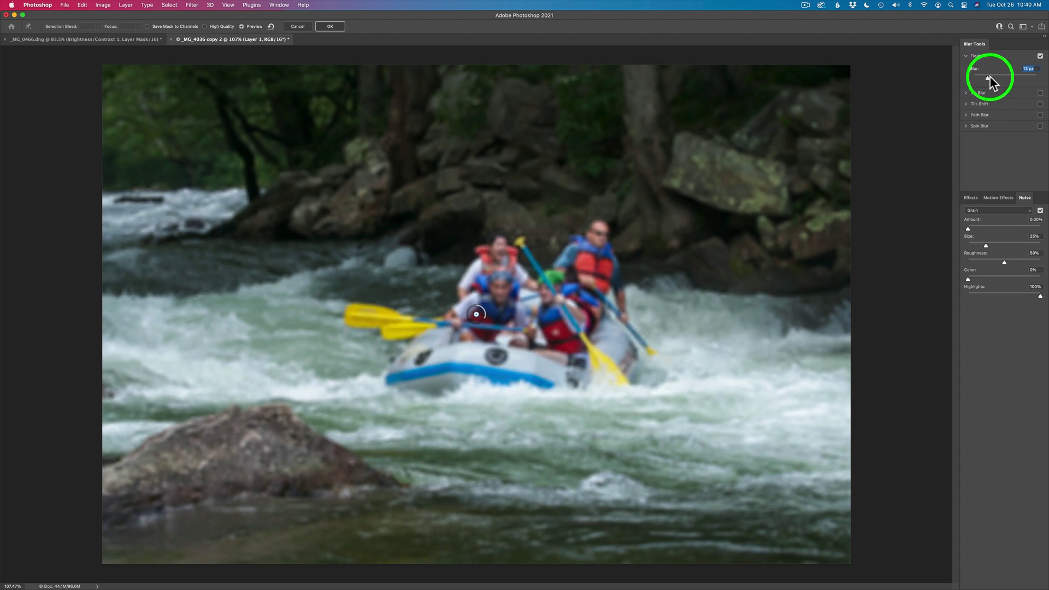
drag(989, 77, 990, 78)
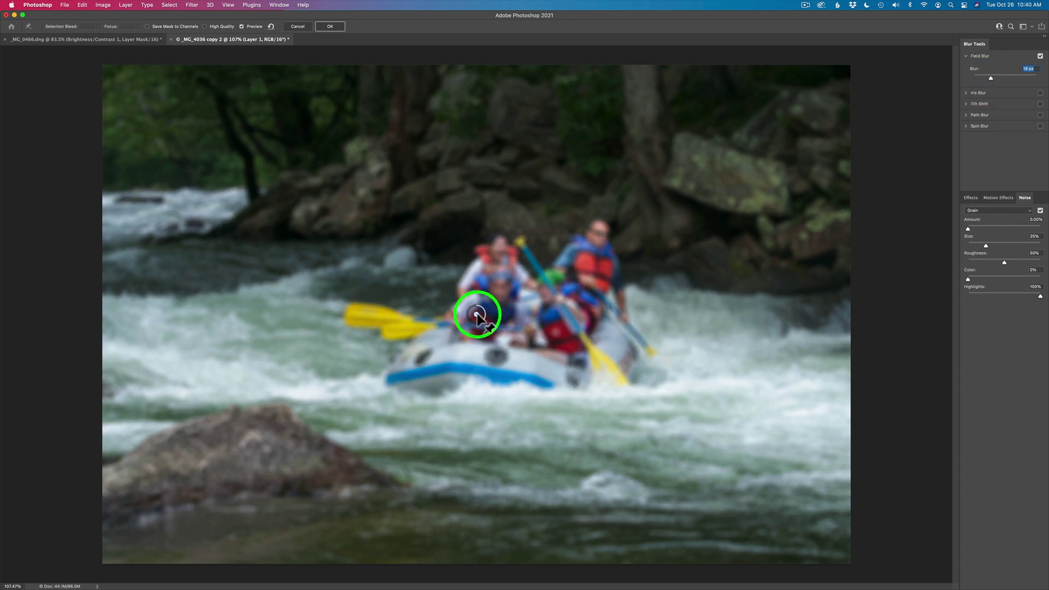
drag(486, 316, 599, 235)
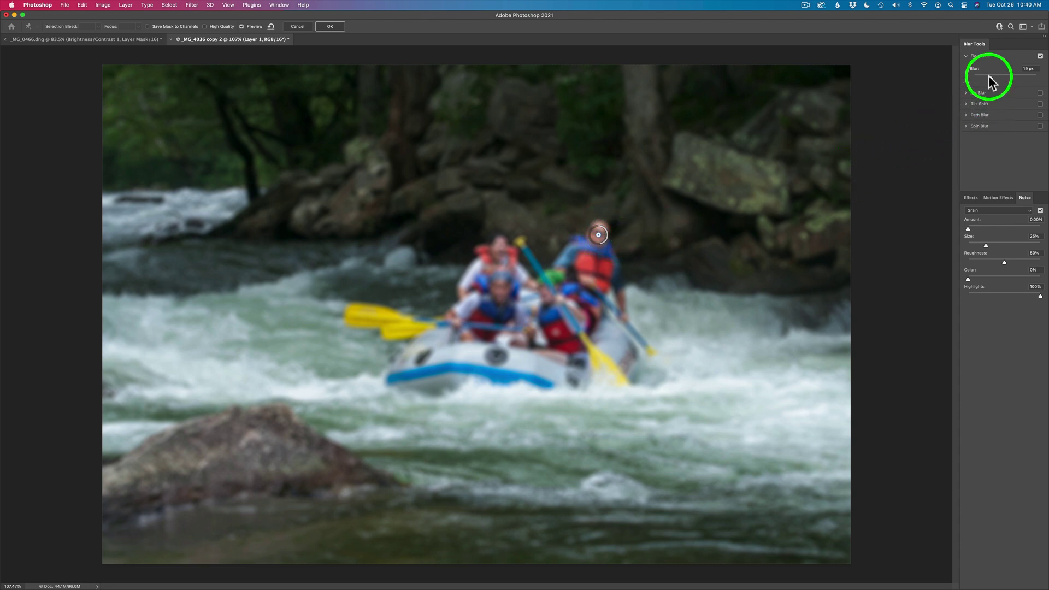
drag(992, 82, 943, 79)
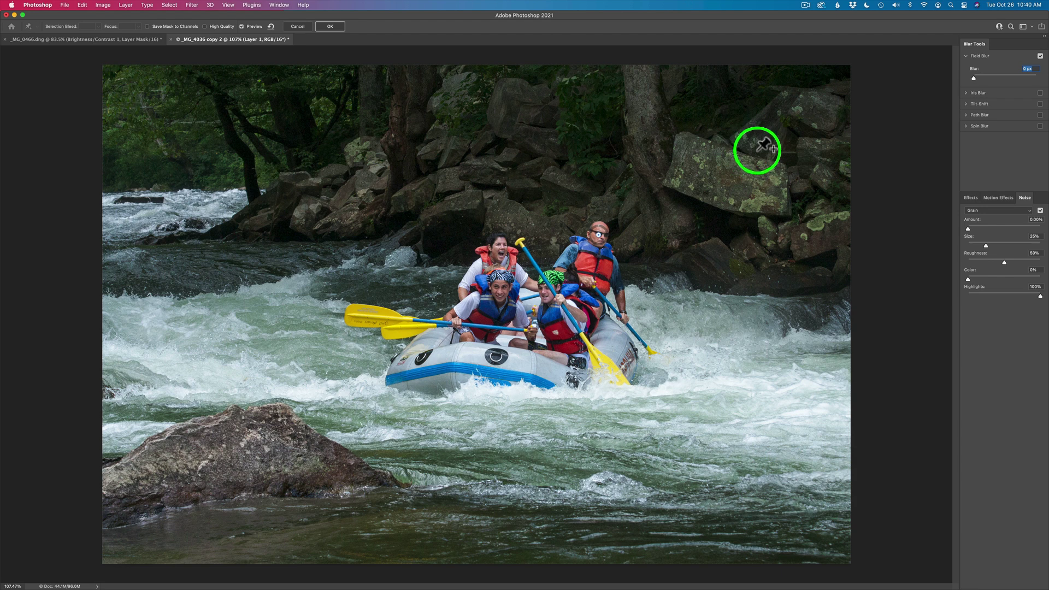
Add background blur pins: 19 px on the right-hand rocks, 27 px on the left-hand trees, and one on the central rocks at the default blur
click(758, 150)
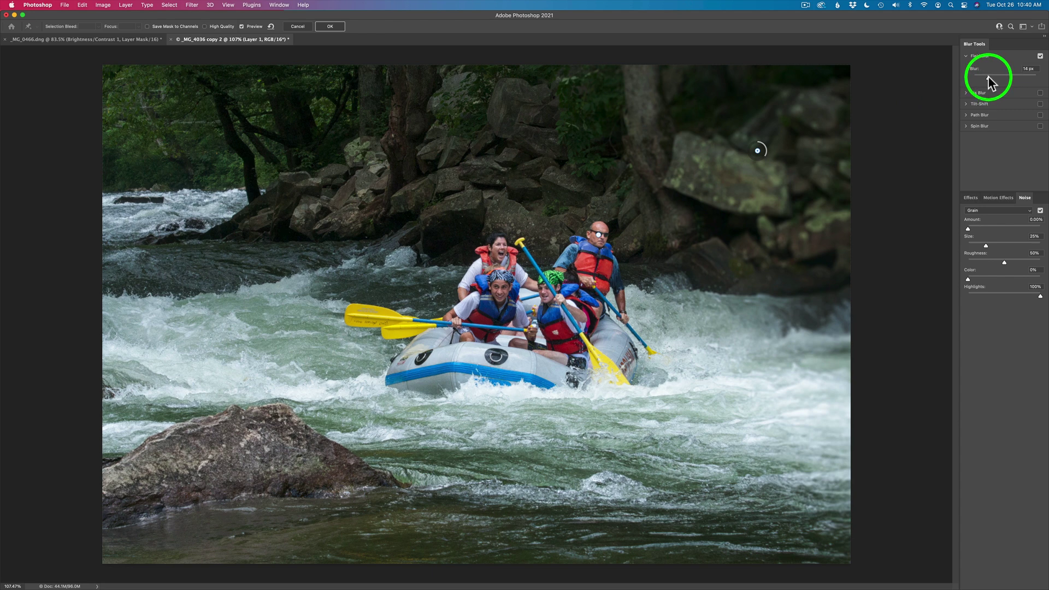
drag(996, 78, 991, 78)
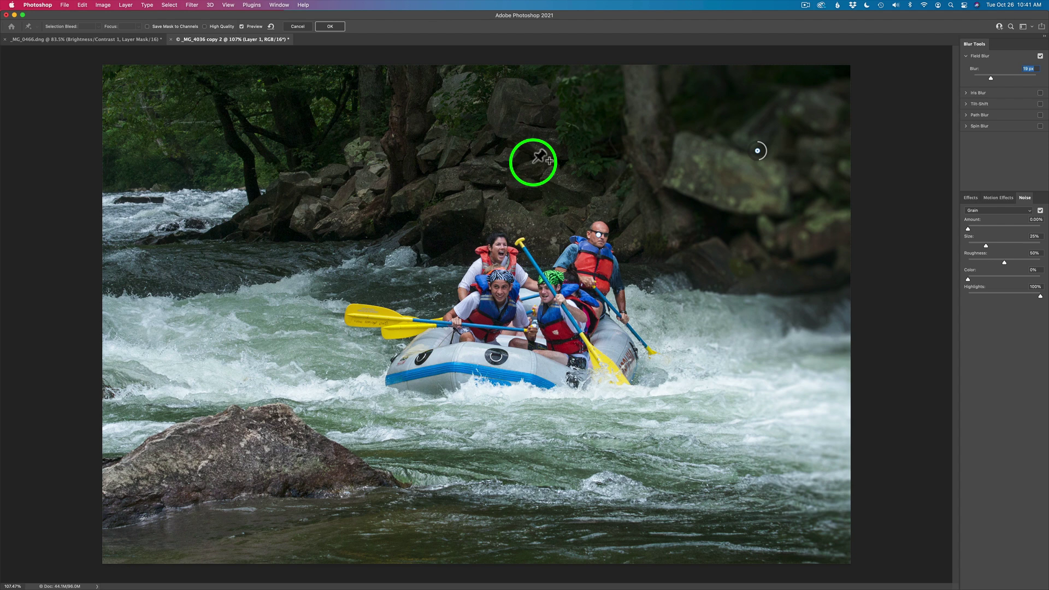
click(192, 124)
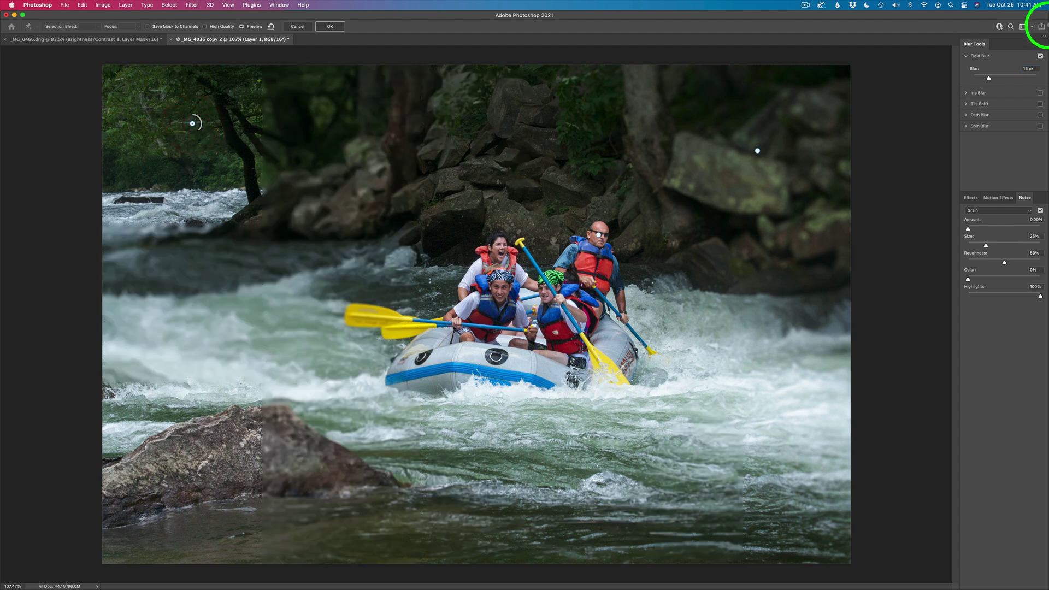
drag(988, 78, 995, 79)
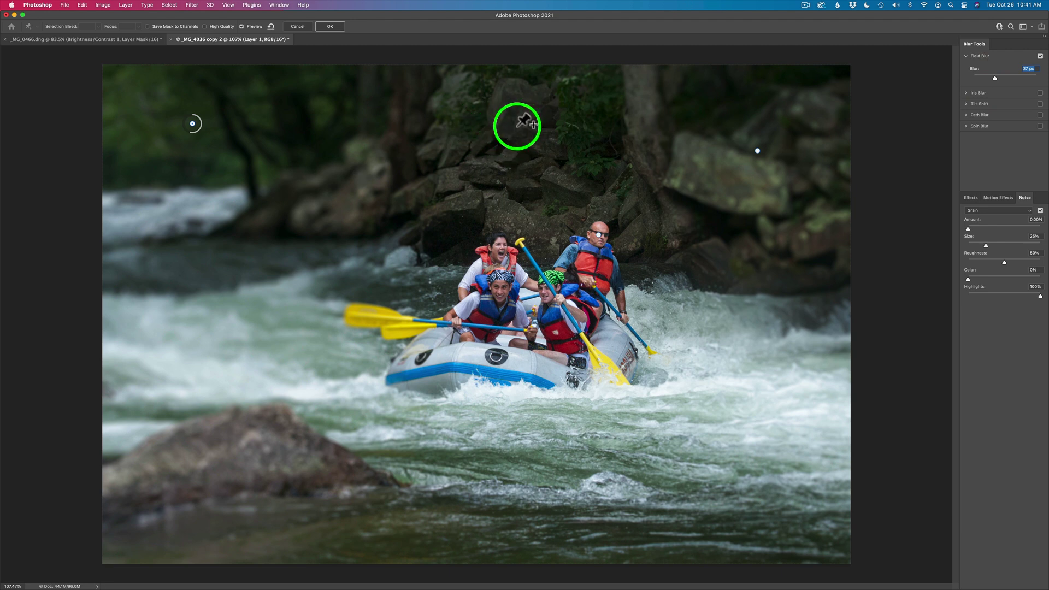
click(503, 128)
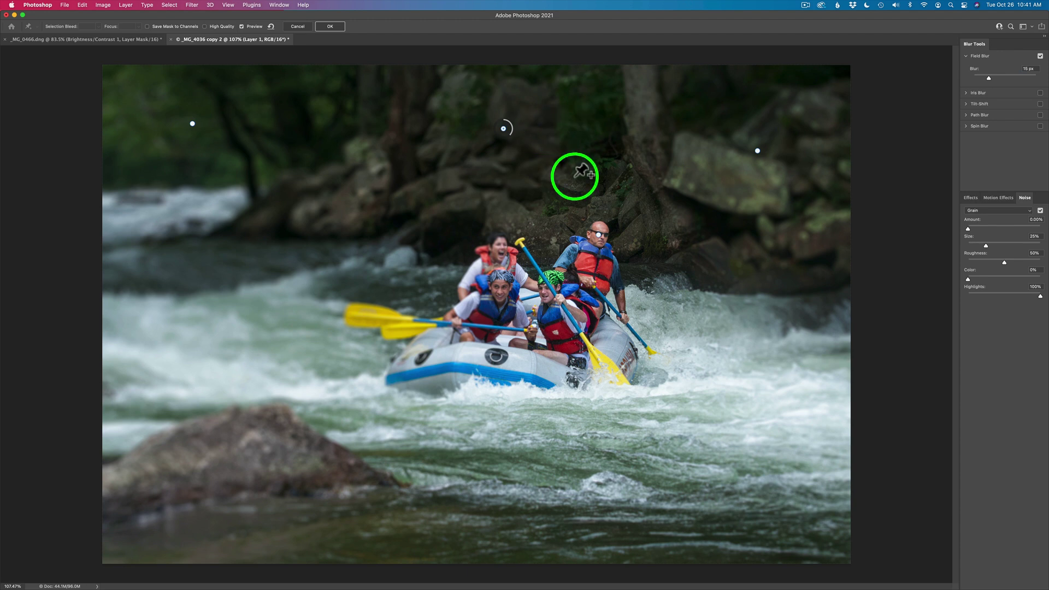
Add a 0 px blur pin on the forehead of the rafter in the rear left seat and an 8 px pin on the shoreline rocks beside them
click(500, 242)
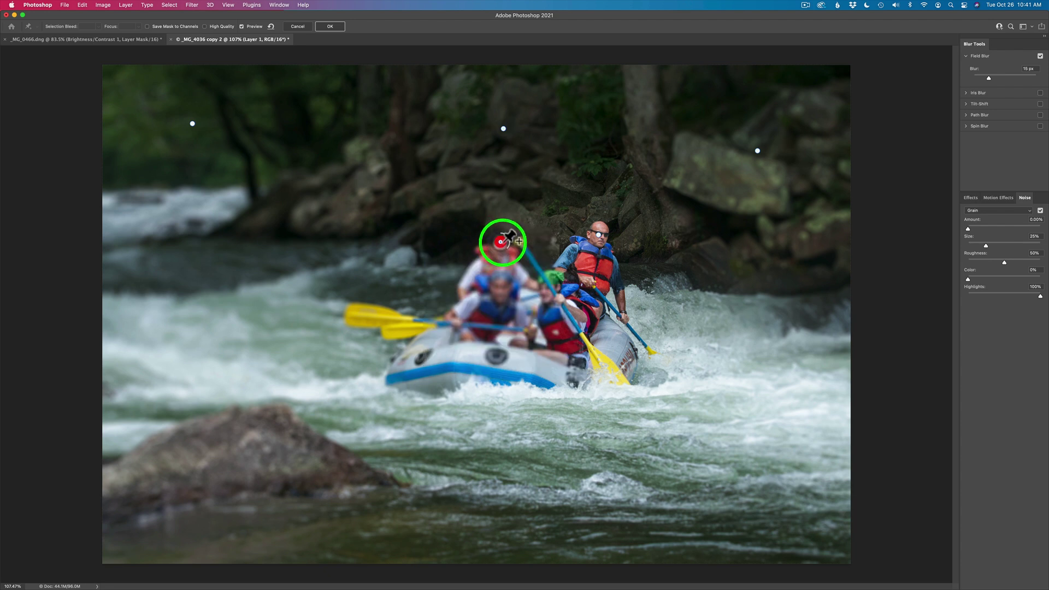
drag(995, 76, 957, 77)
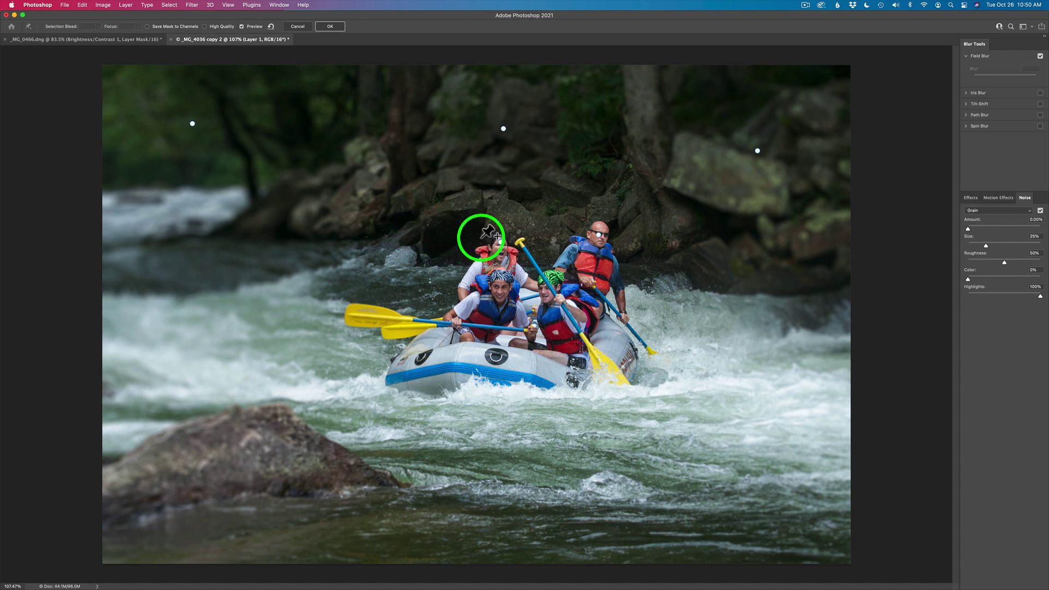
click(403, 226)
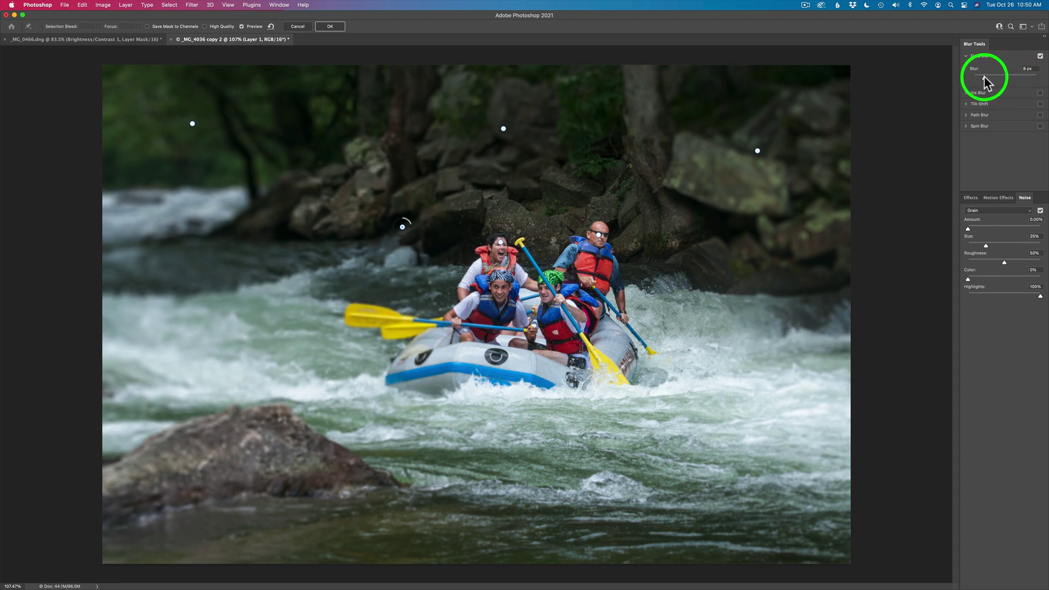
click(984, 77)
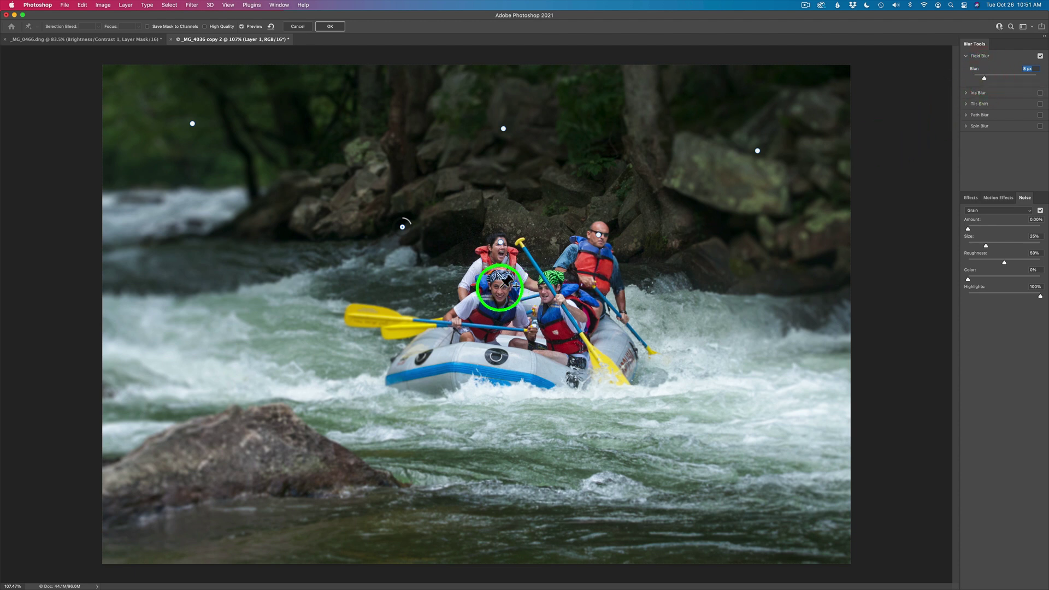
Add a 0 px blur pin on the yellow paddle blade and another pin on the river just beyond it
click(377, 316)
drag(984, 78, 952, 76)
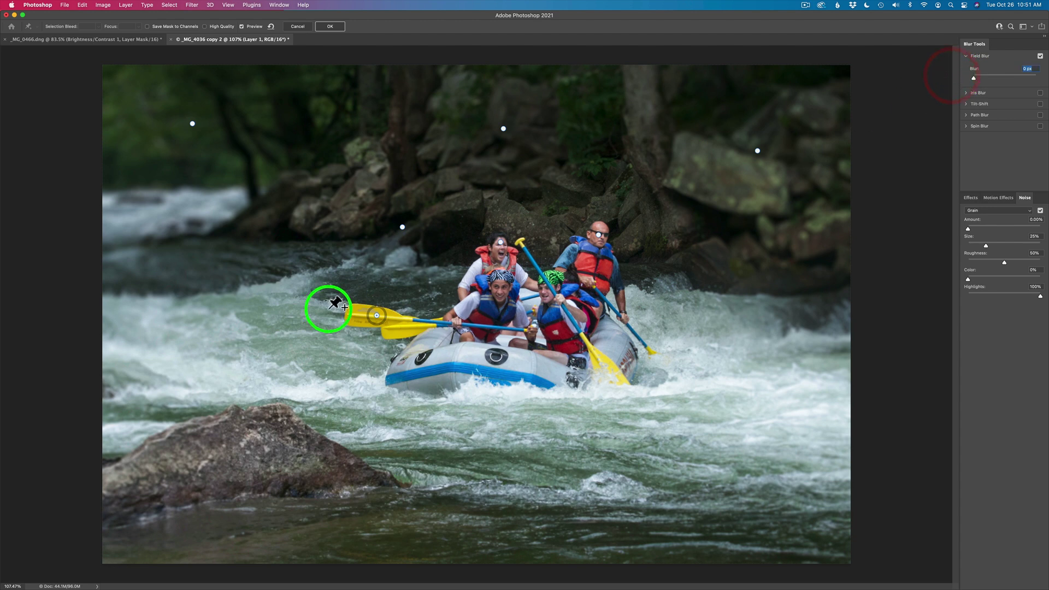
click(305, 265)
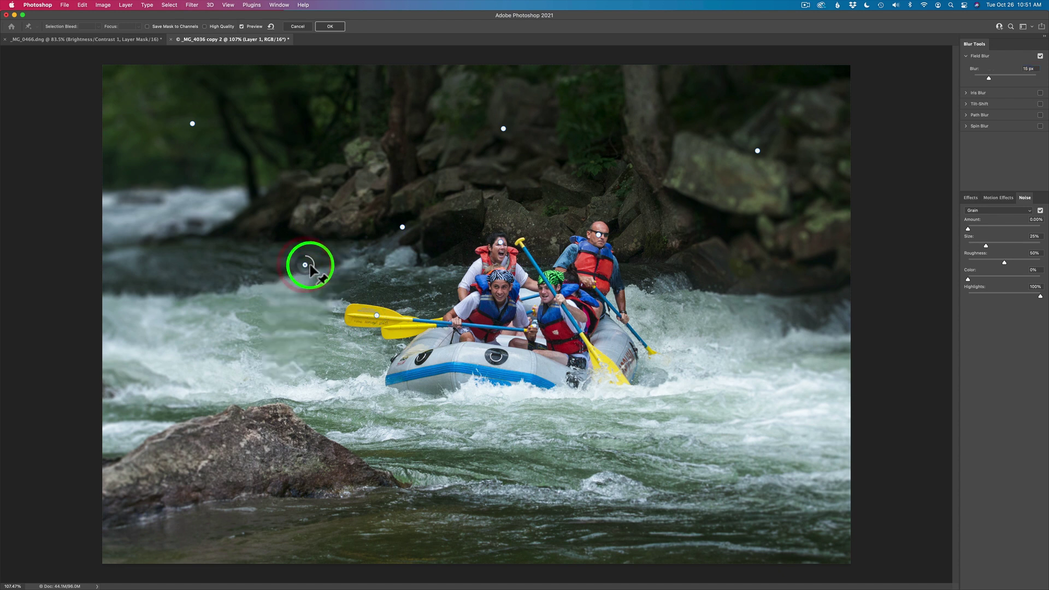
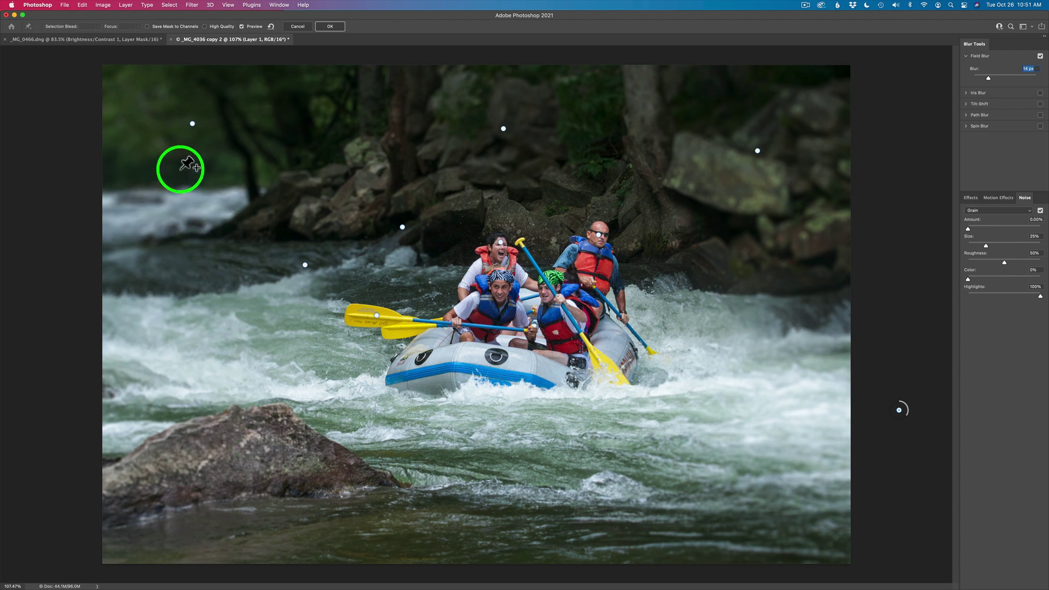
Add a blur pin on the large foreground rock and set its blur to 4 px
click(243, 453)
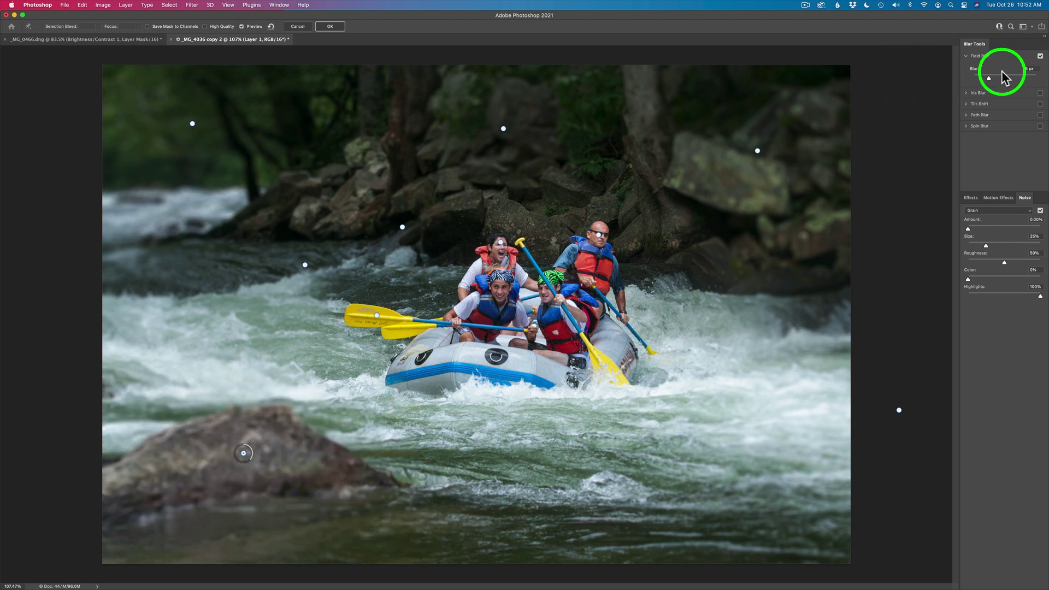
drag(990, 78, 962, 76)
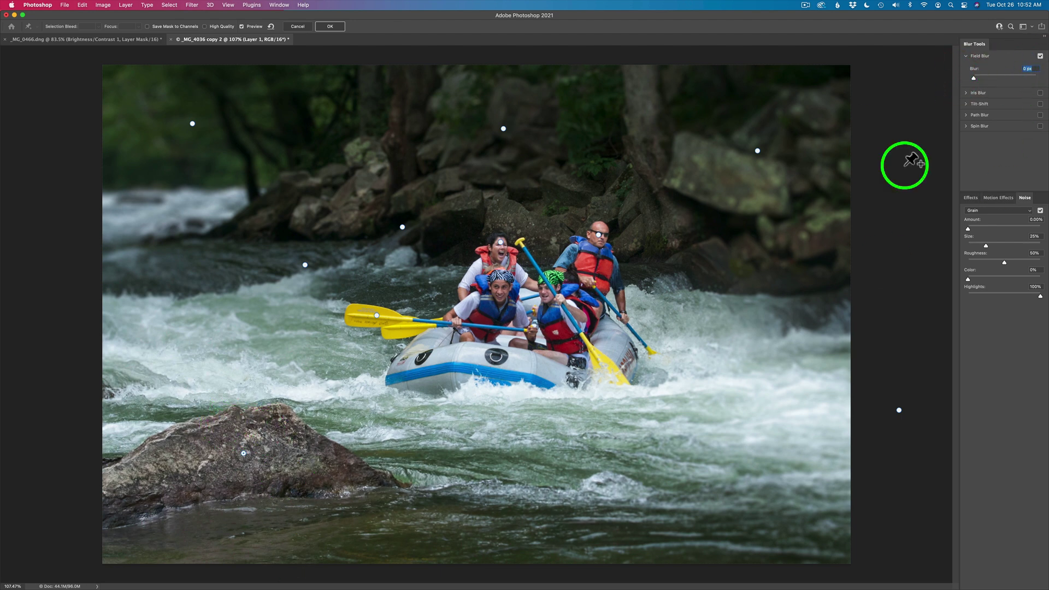
drag(973, 77, 978, 78)
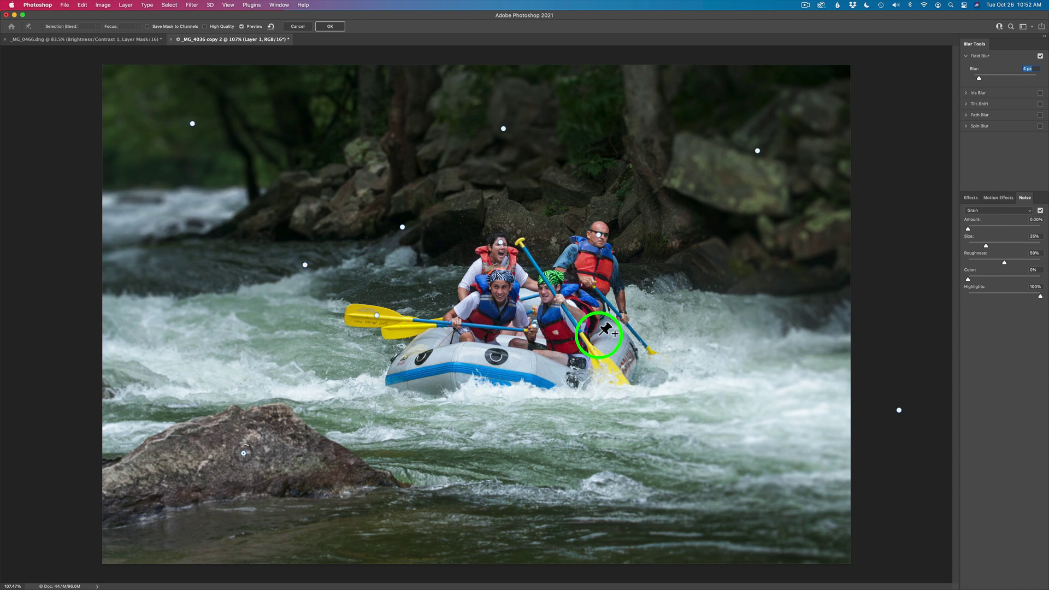
Add two blur pins outside the photo below its lower edge and set the one further right to about 25 px
key(super+minus)
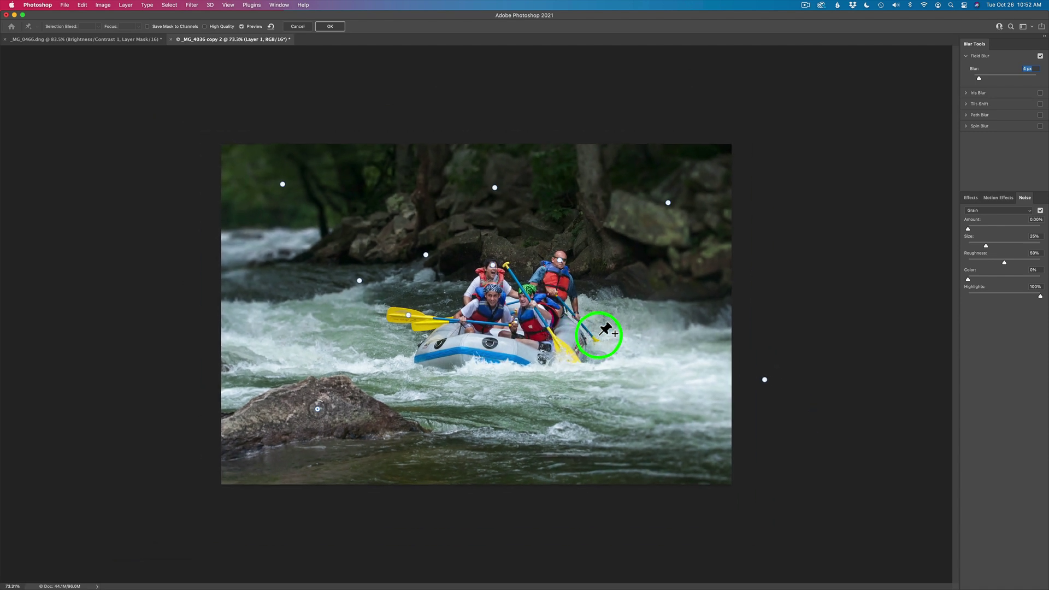
click(529, 543)
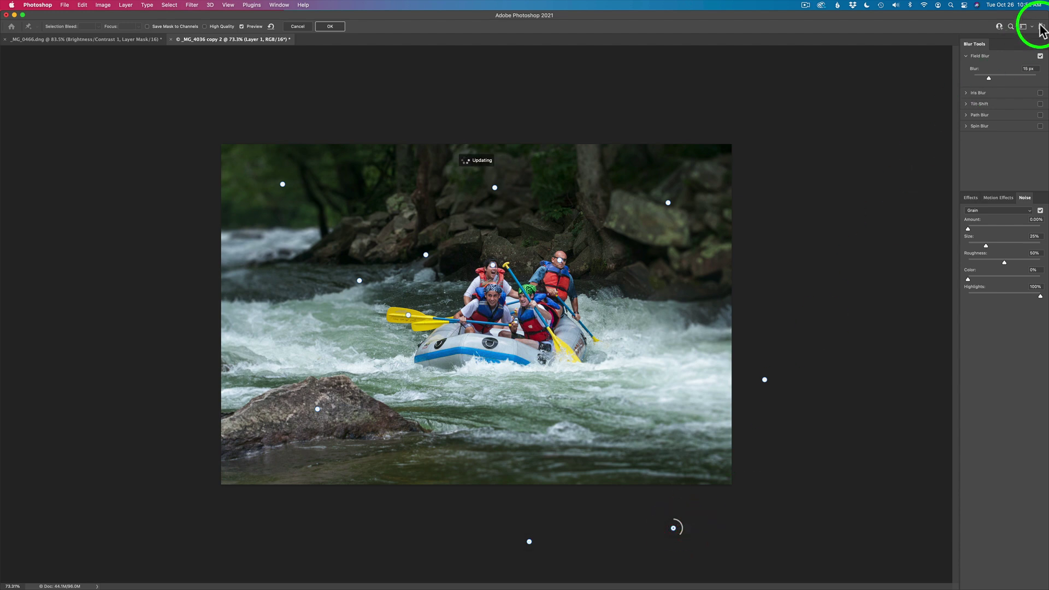
drag(988, 77, 993, 78)
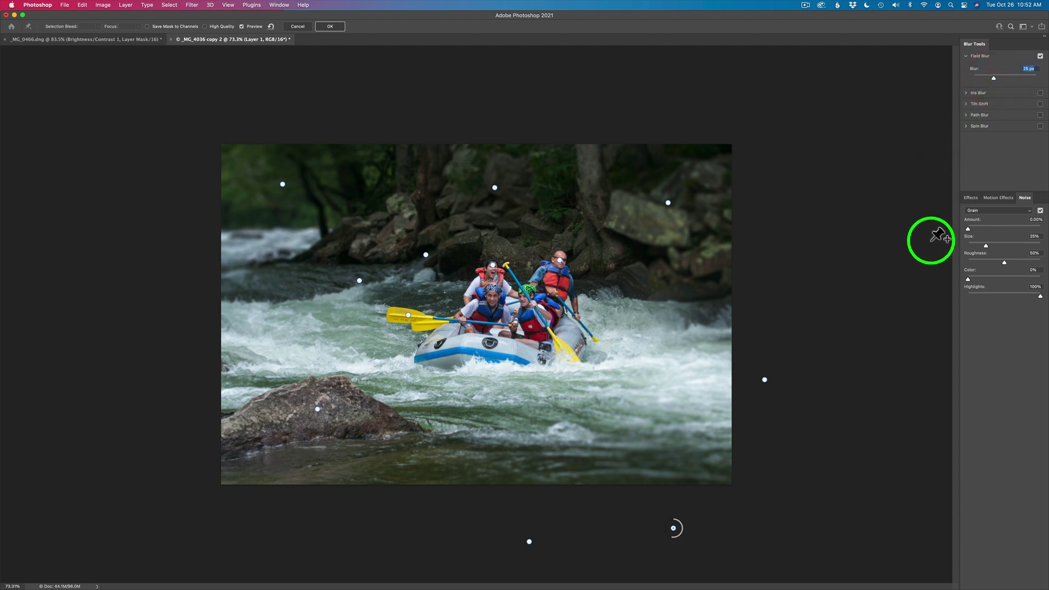
Add an 8 px blur pin outside the photo's left edge and shift it slightly closer to the image
click(179, 328)
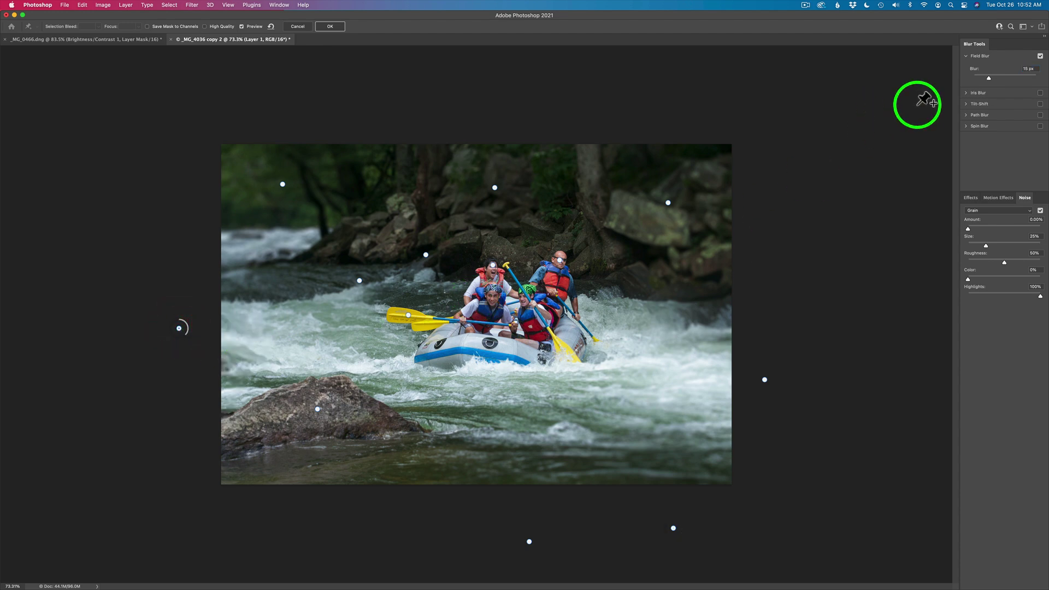
mouse_move(990, 78)
mouse_down()
mouse_move(1000, 77)
mouse_move(978, 76)
mouse_up()
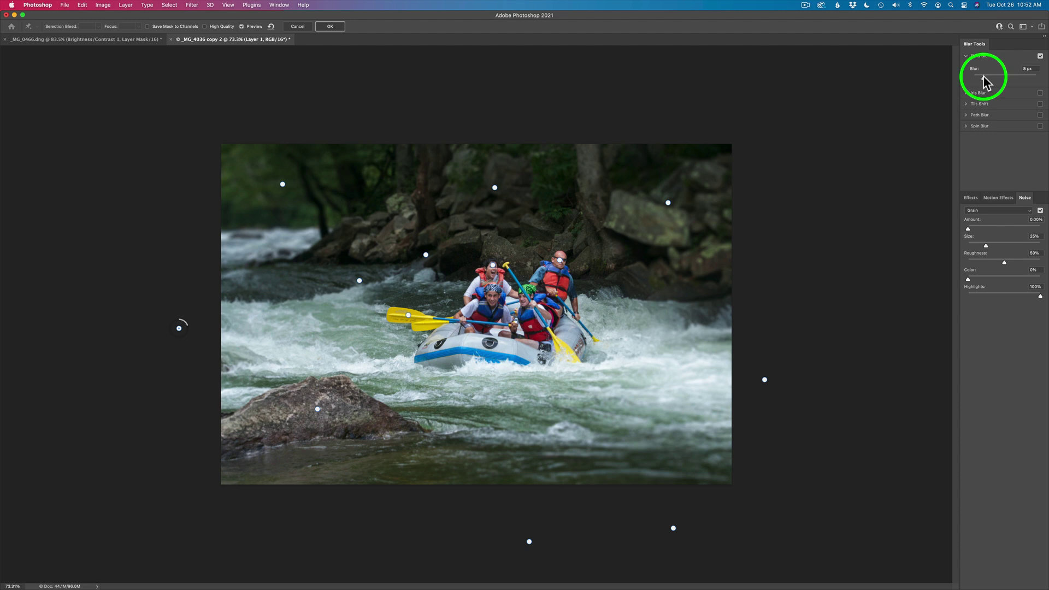
drag(982, 78, 983, 78)
drag(179, 329, 197, 336)
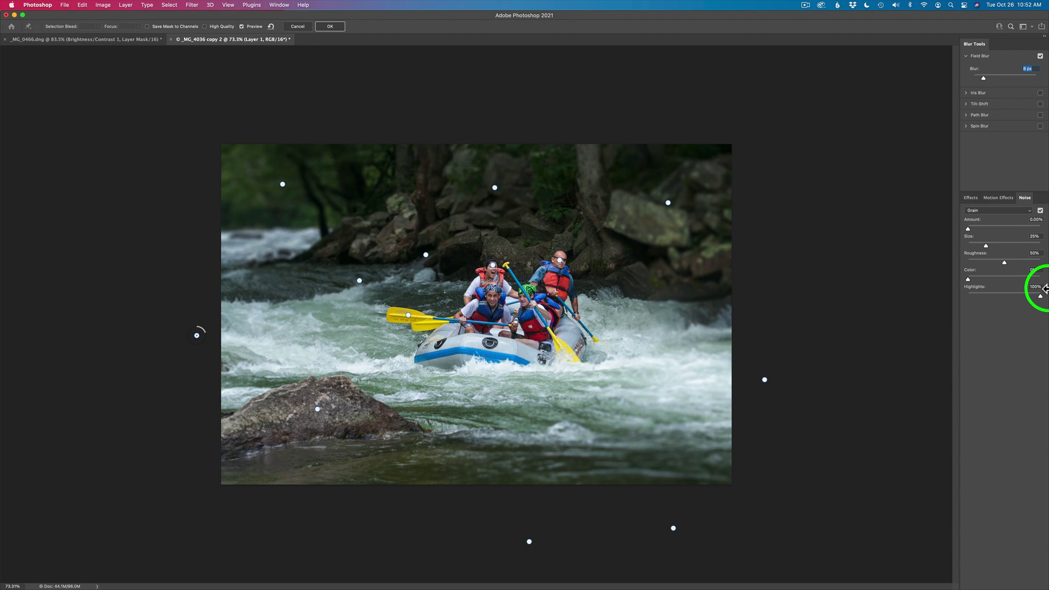
Add a 19 px blur pin on the left bank's rocks and raise the blur of the pin on the upper-left trees to 32 px
click(399, 213)
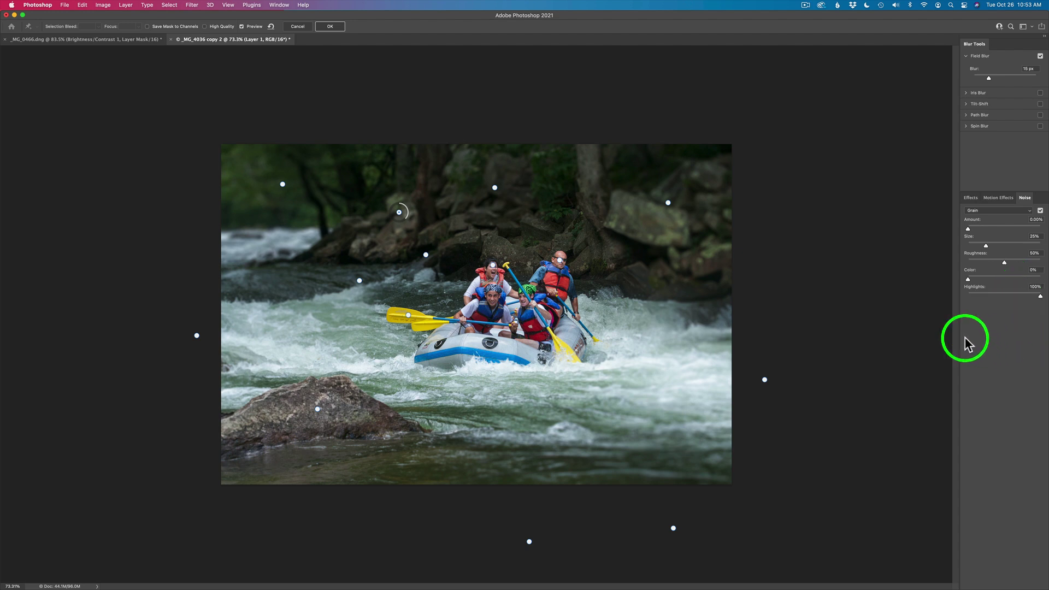
scroll(590, 265, up, 5)
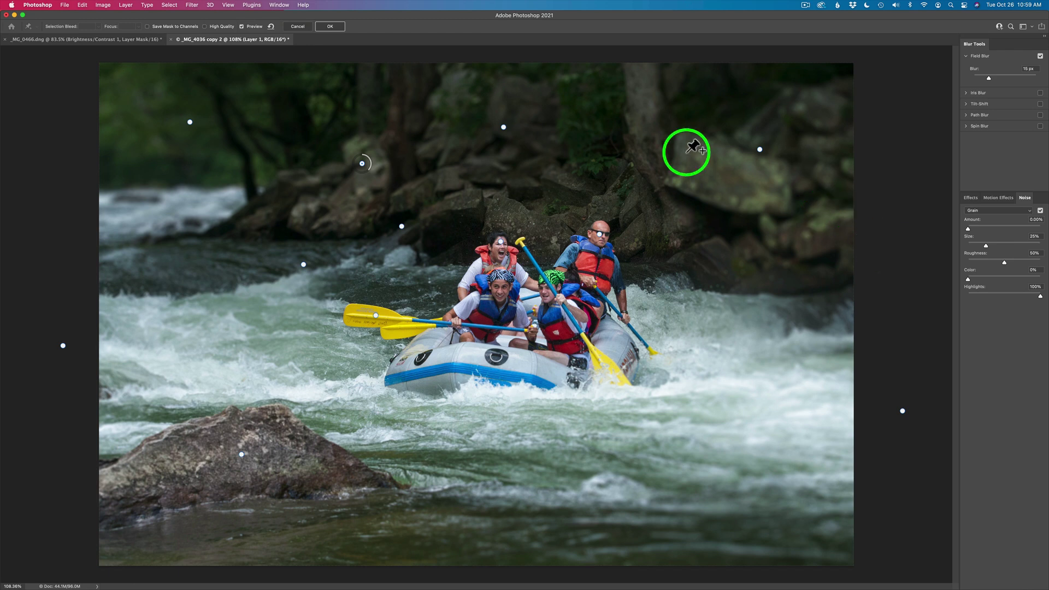
click(190, 122)
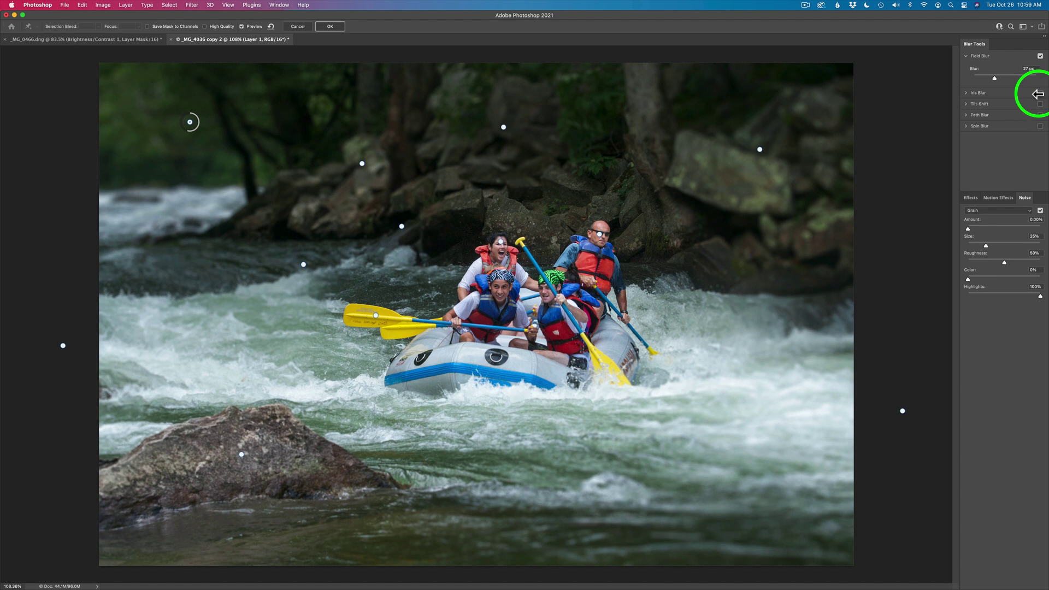
drag(993, 78, 995, 78)
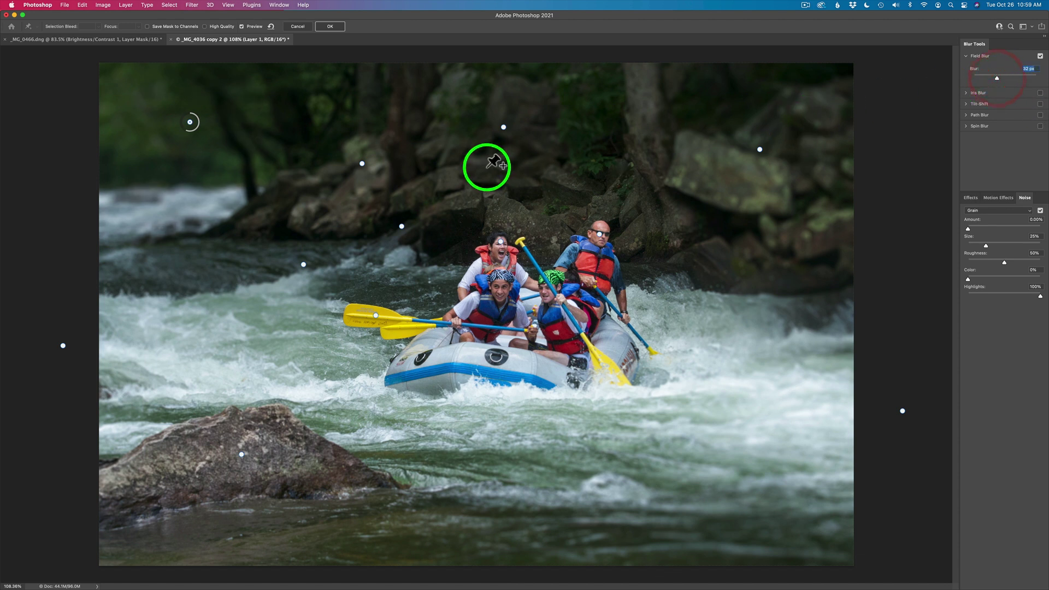
click(361, 164)
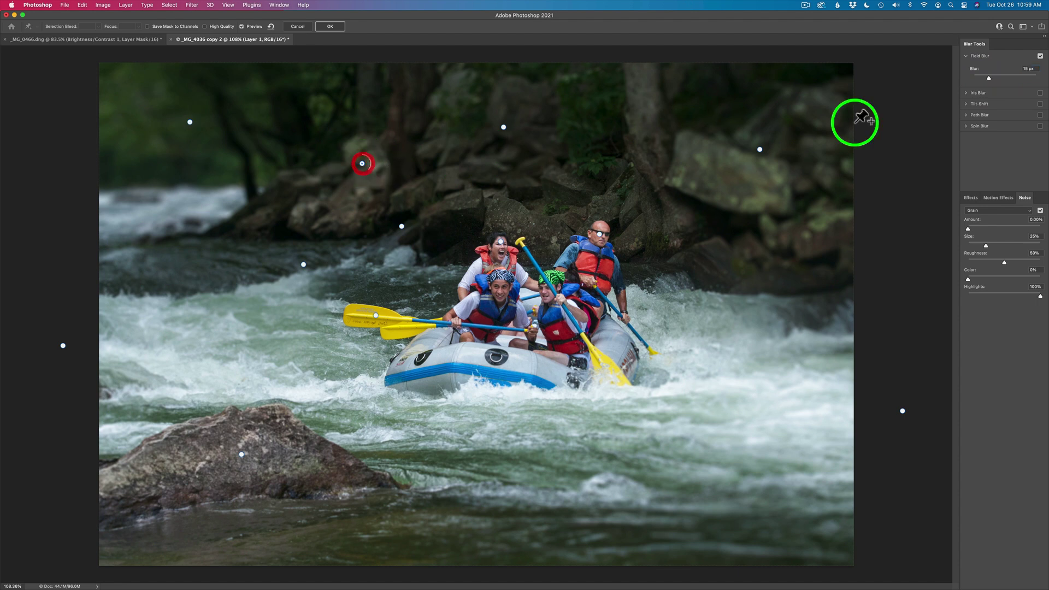
drag(989, 76, 991, 77)
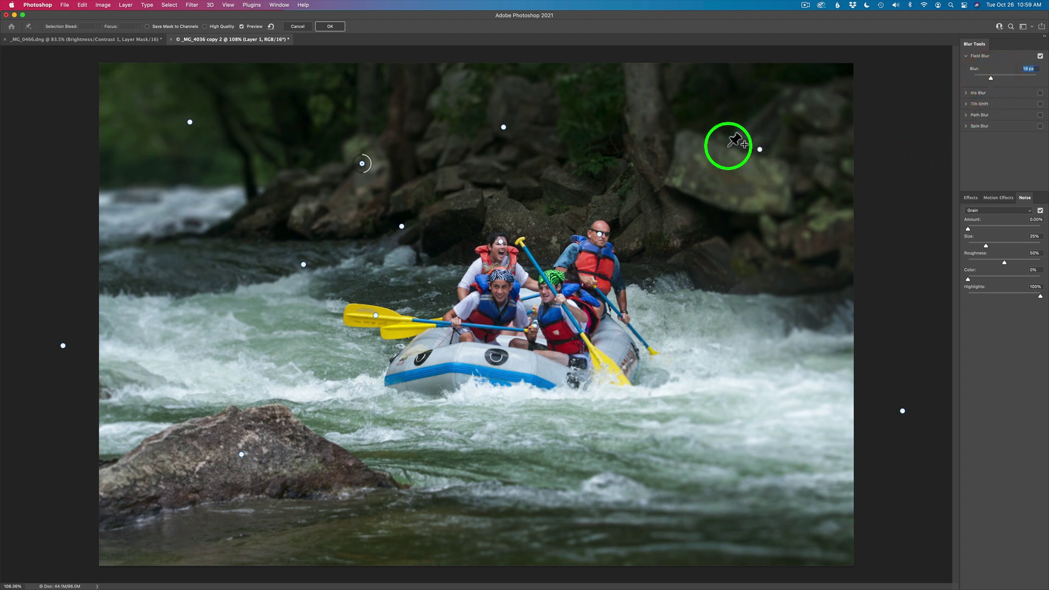
Fine-tune the blur of the right-hand rocks pin and set a new pin beside the large tree trunk to 16 px
click(766, 150)
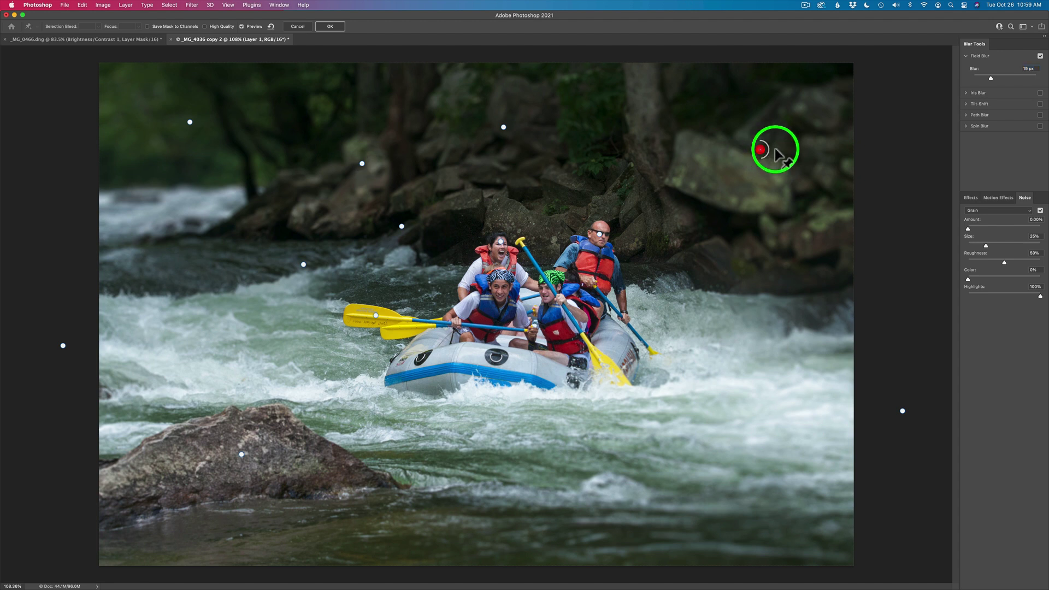
drag(990, 78, 991, 78)
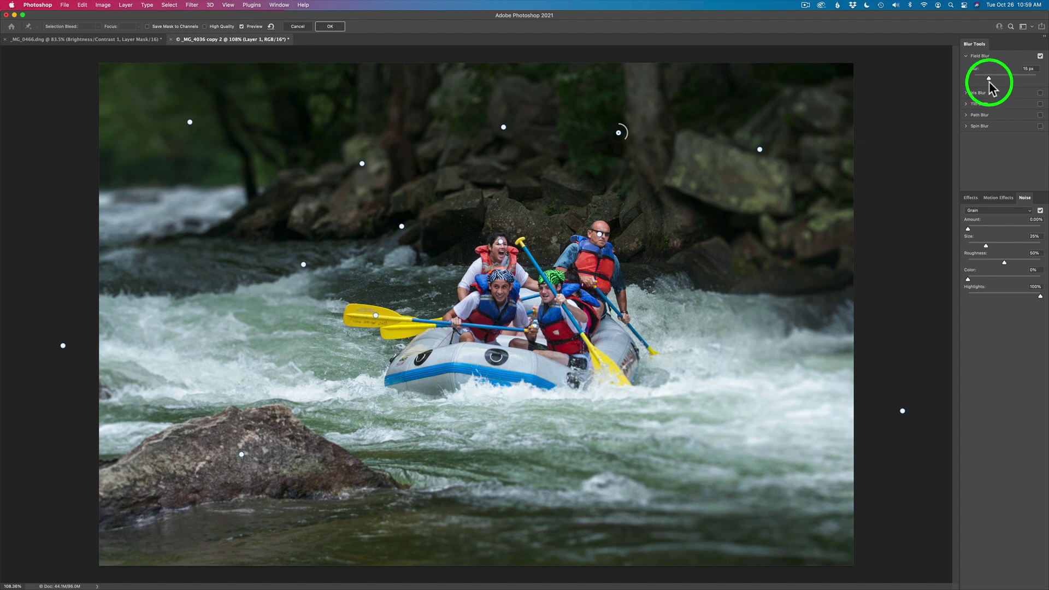
drag(988, 78, 989, 78)
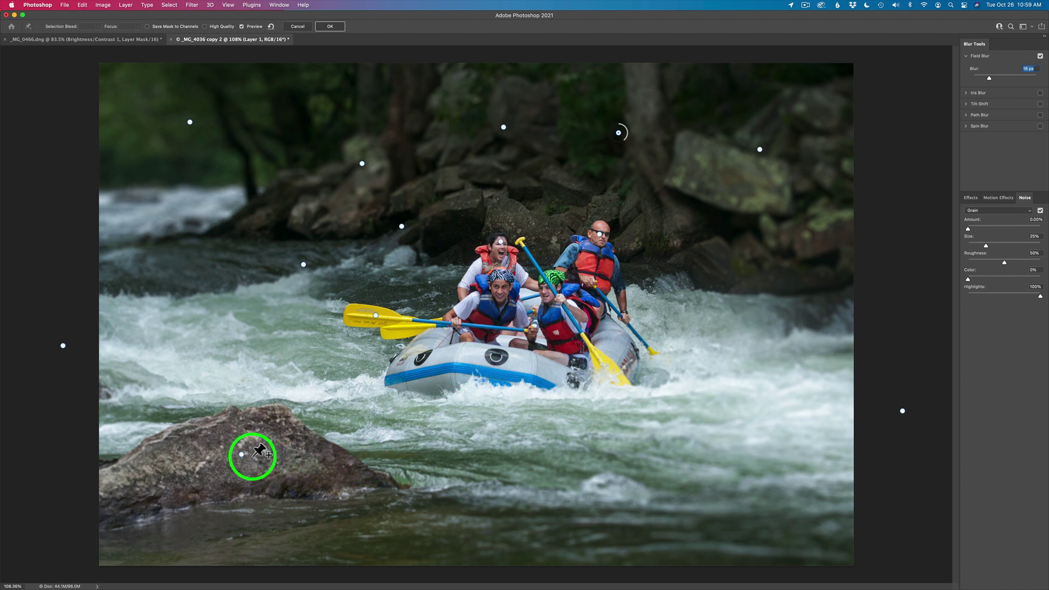
Set the blur pin on the large foreground rock to 2 px
click(241, 455)
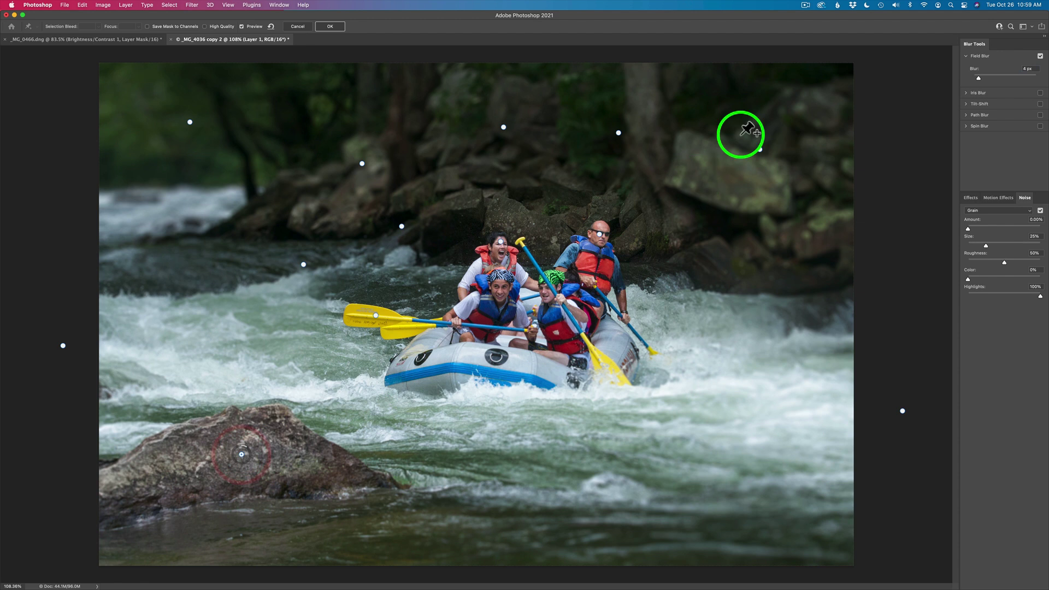
click(976, 78)
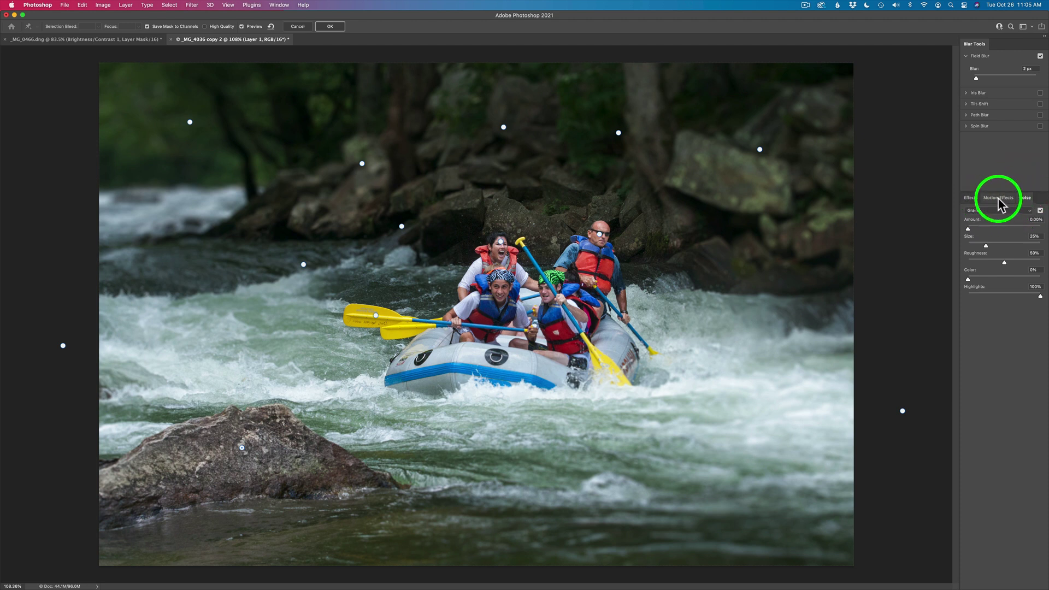
Try the bokeh effect on the blurred highlights, raising Light Bokeh to about 78%
click(969, 199)
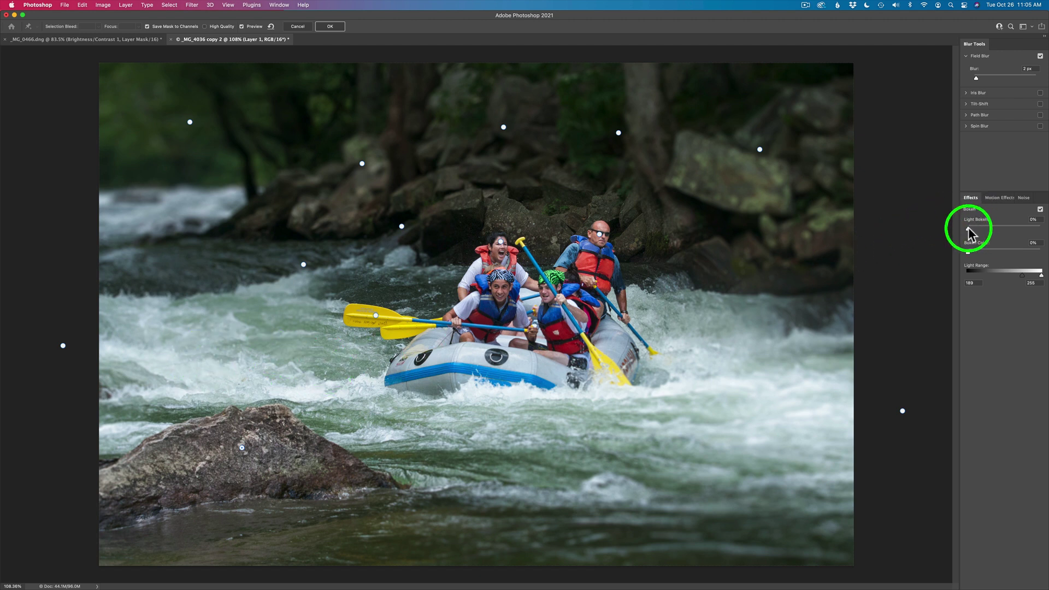
drag(968, 229, 1002, 228)
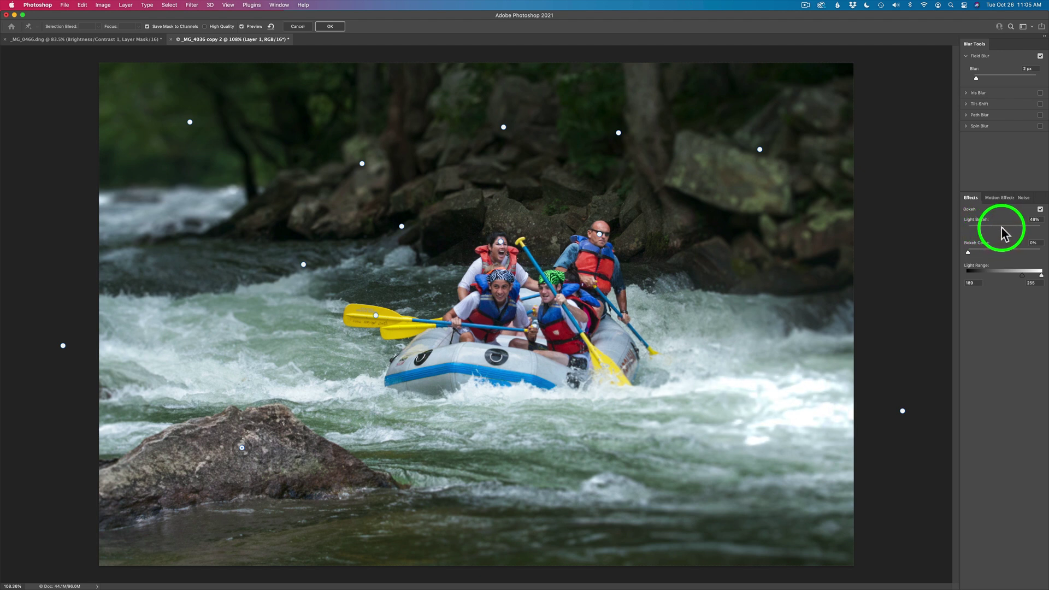
mouse_move(1005, 230)
mouse_down()
mouse_move(1040, 234)
mouse_move(1024, 230)
mouse_up()
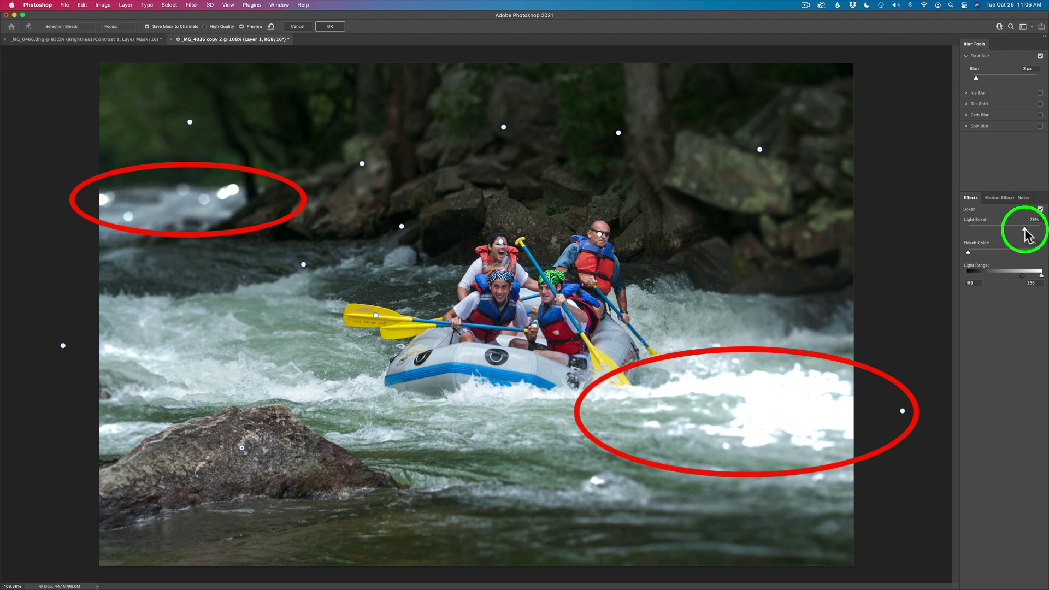
drag(1025, 232, 1026, 234)
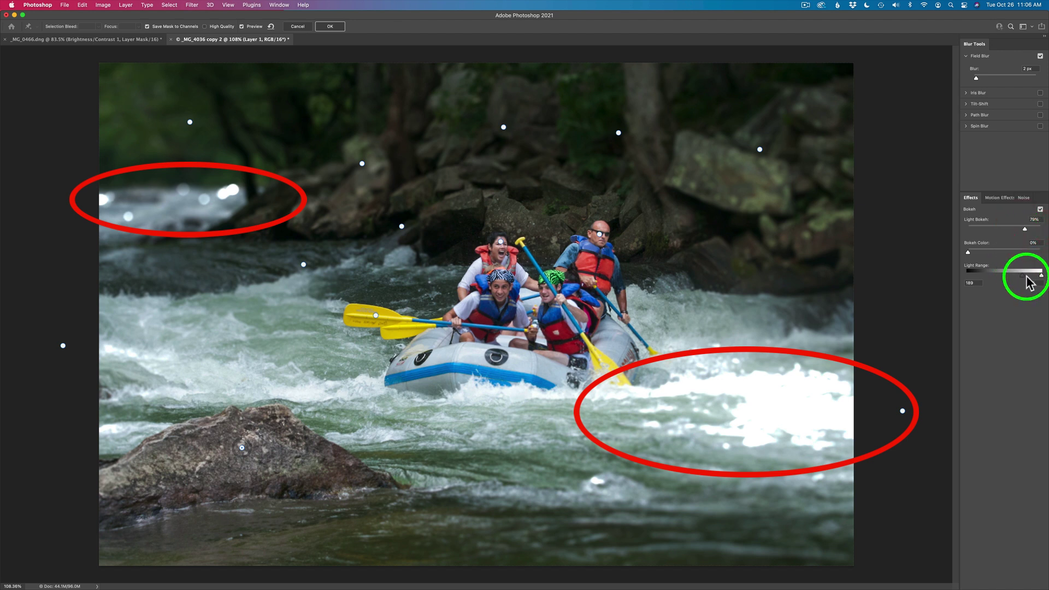
Set the lower limit of Light Range to 200 and reduce Light Bokeh to 44%
mouse_move(1025, 277)
mouse_down()
mouse_move(996, 277)
mouse_move(1037, 279)
mouse_move(966, 276)
mouse_move(1031, 274)
mouse_up()
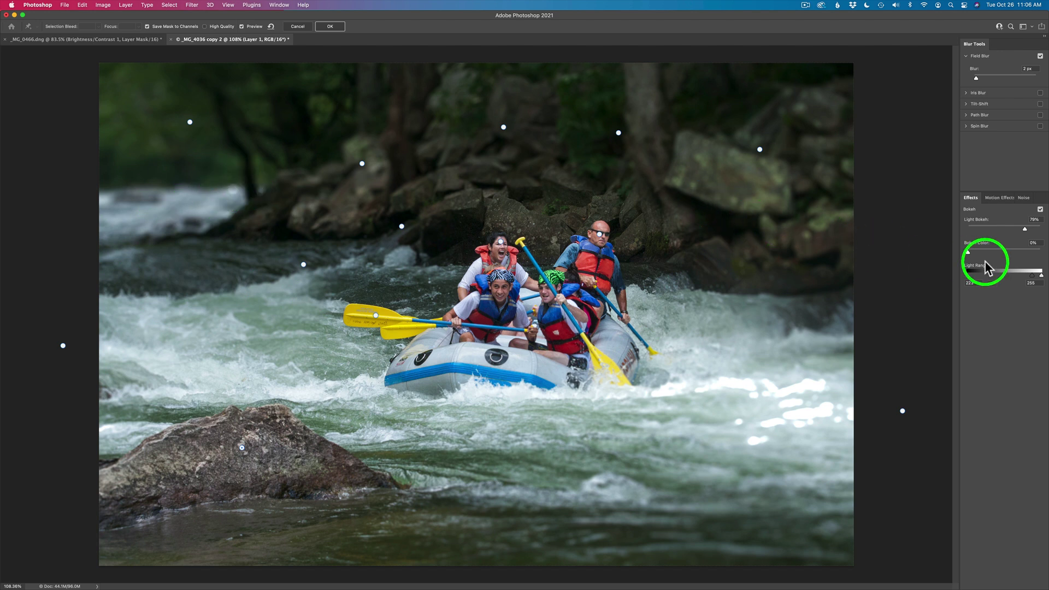
drag(1032, 278, 1026, 275)
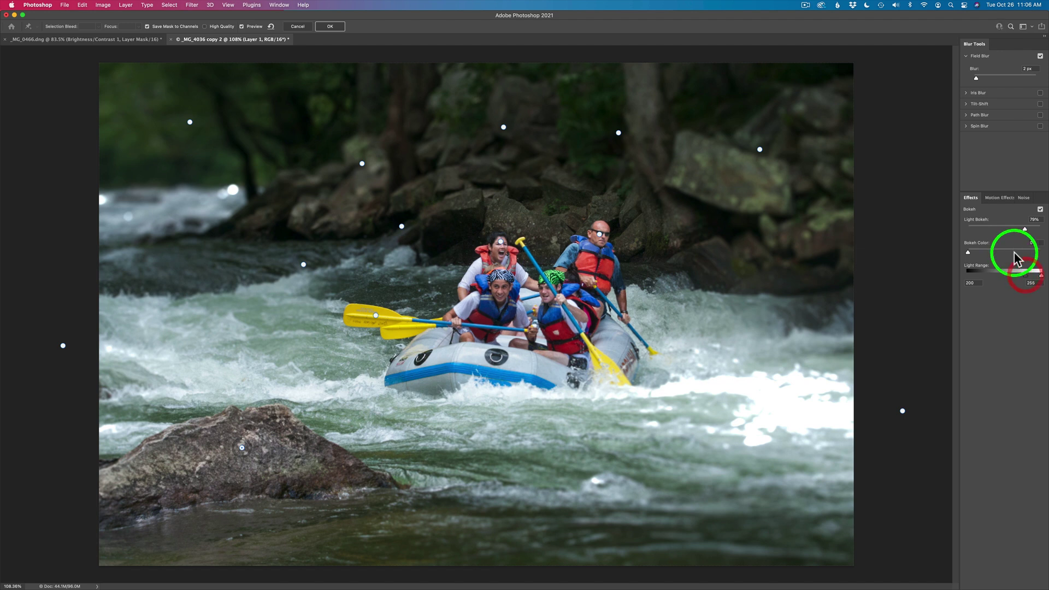
drag(1025, 229, 999, 227)
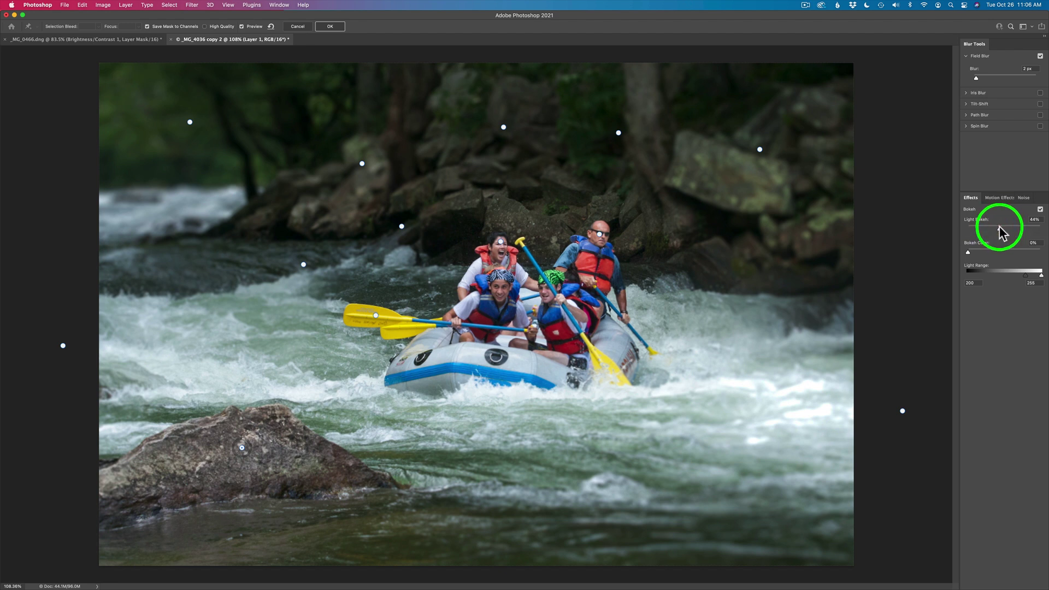
Try Bokeh Color at about 95% with Light Bokeh at 50%, and reset both to 0%
drag(999, 226, 1037, 252)
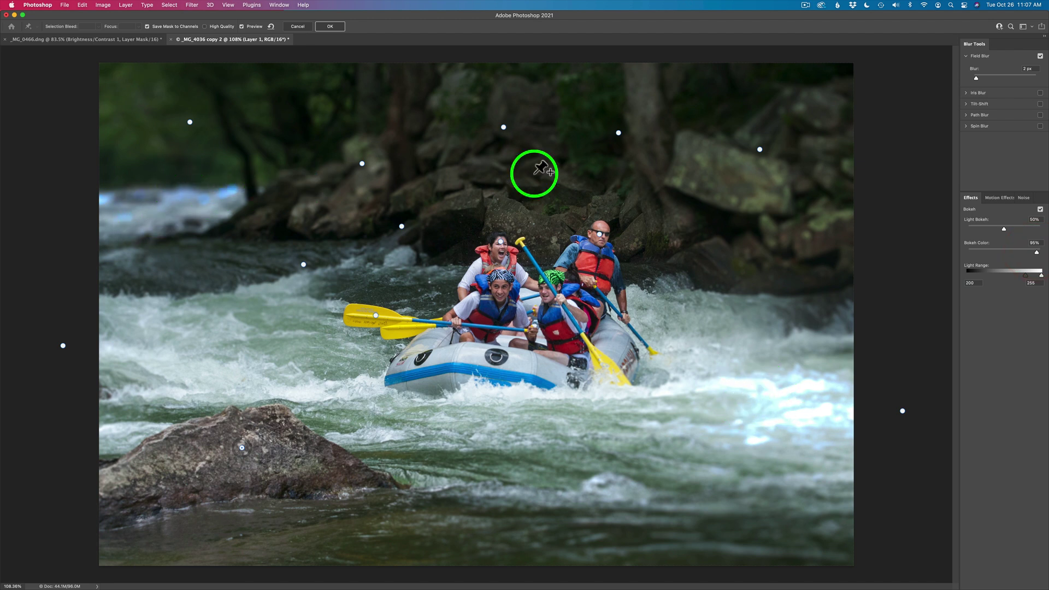
drag(1030, 251, 955, 252)
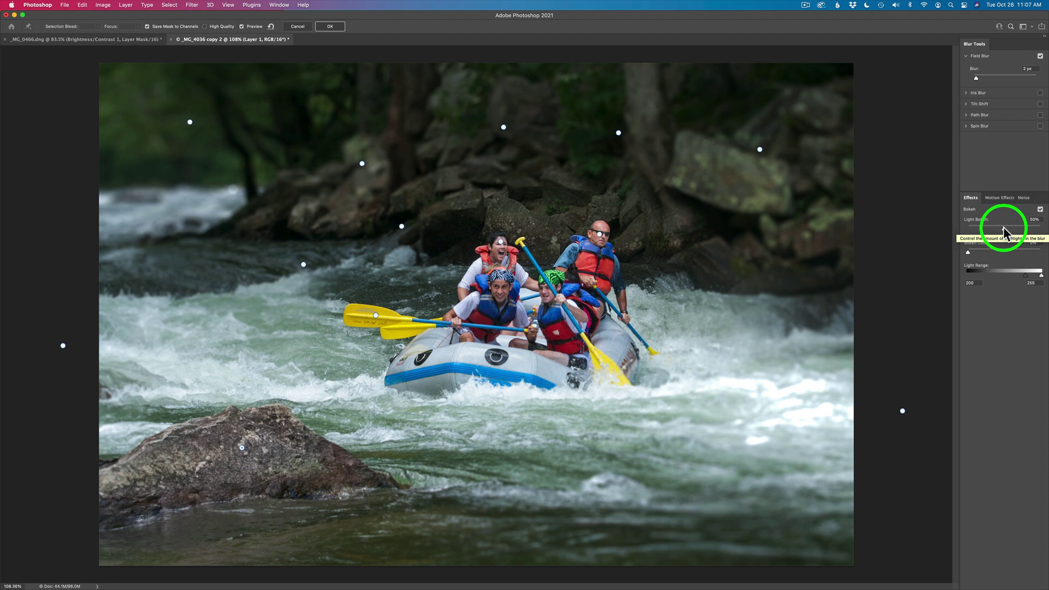
drag(1003, 227, 949, 235)
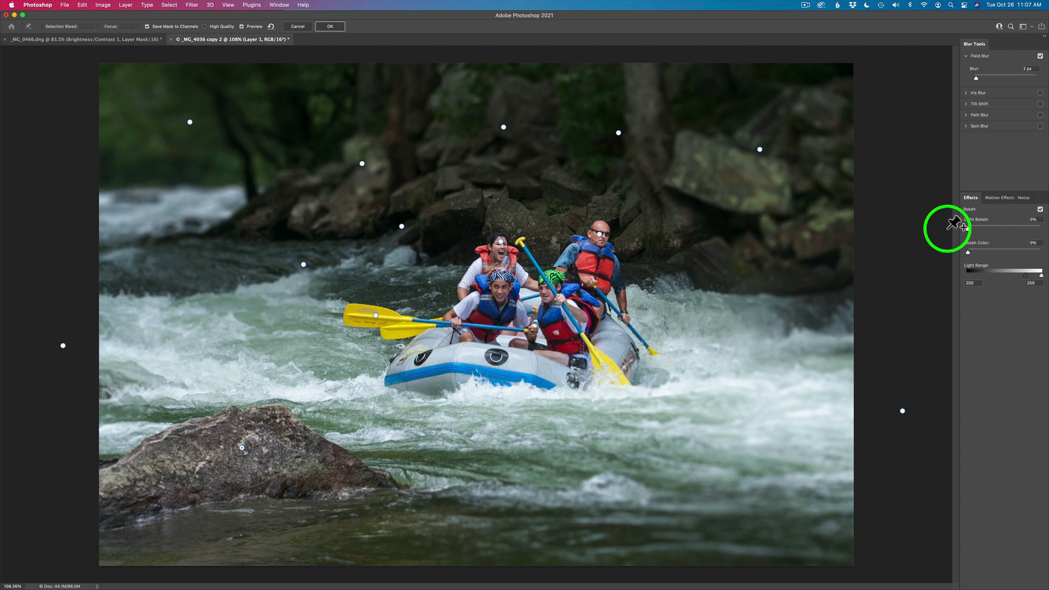
Add Grain noise to the blurred areas with an amount of about 6.21%
click(998, 201)
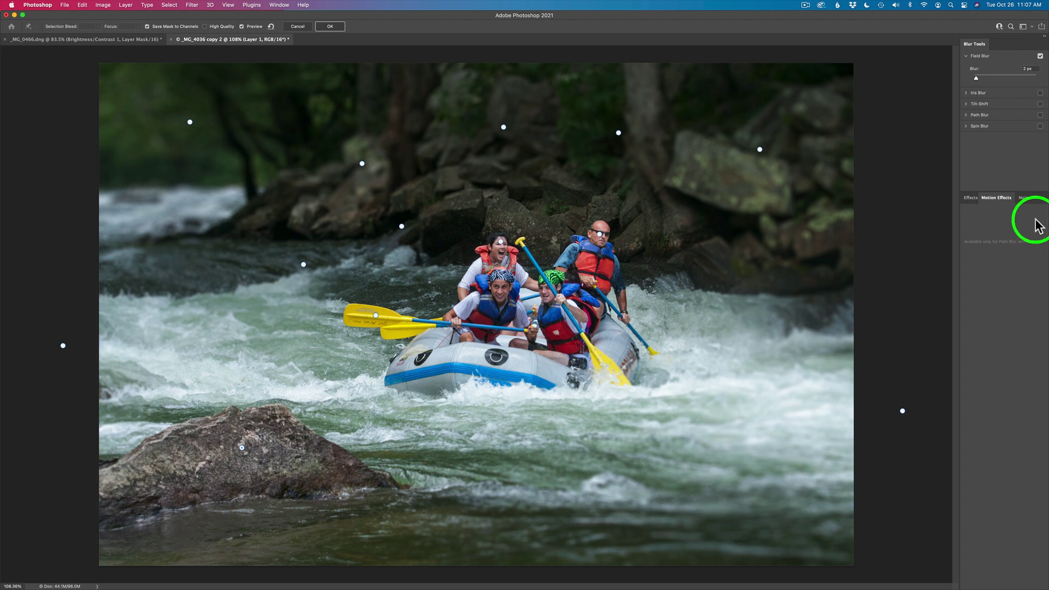
click(1026, 199)
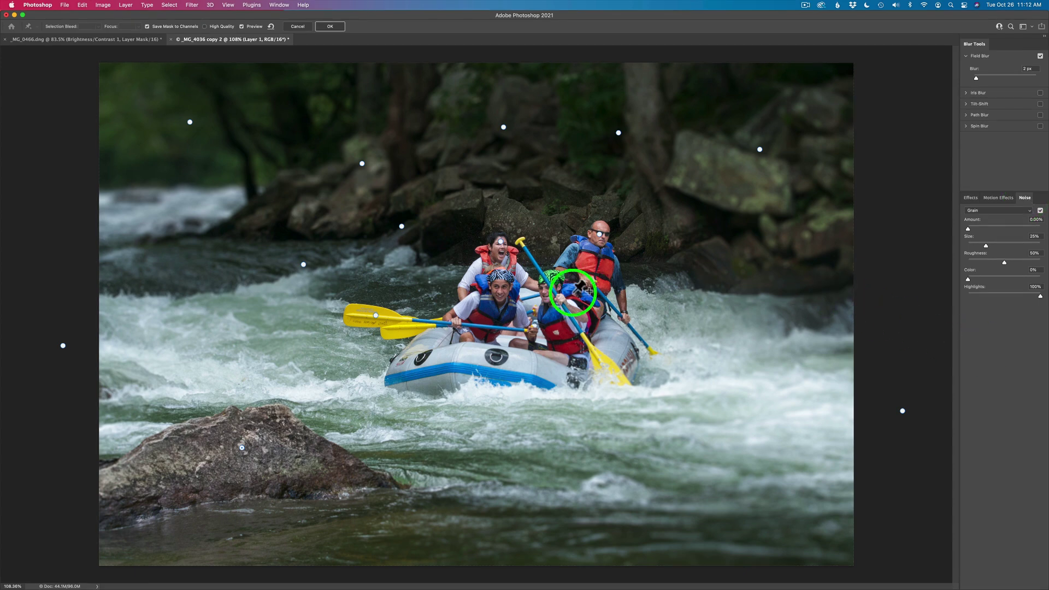
scroll(581, 285, up, 8)
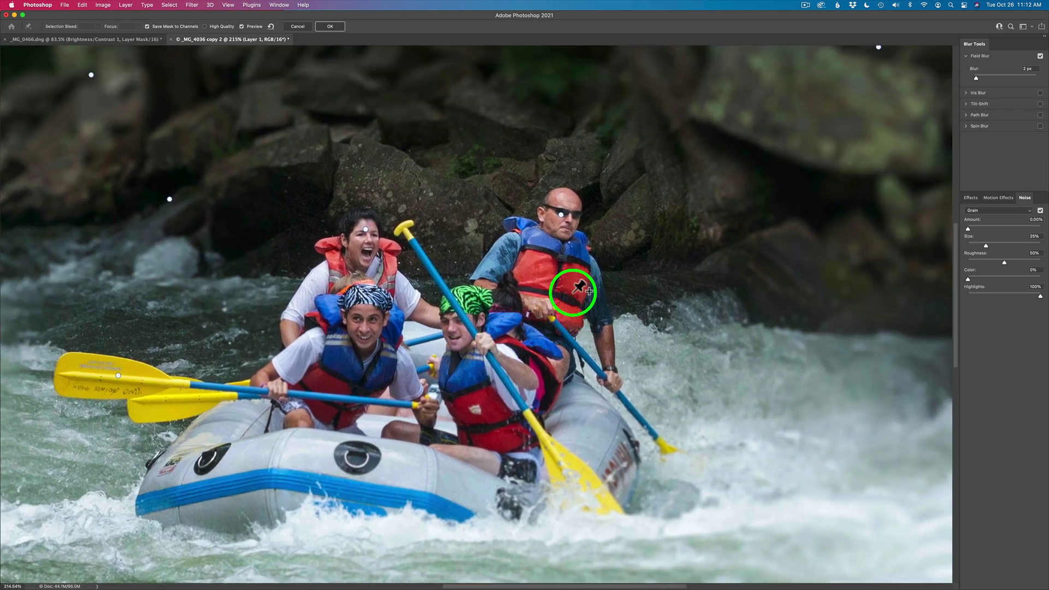
scroll(580, 285, right, 5)
scroll(580, 285, up, 3)
scroll(580, 285, up, 3)
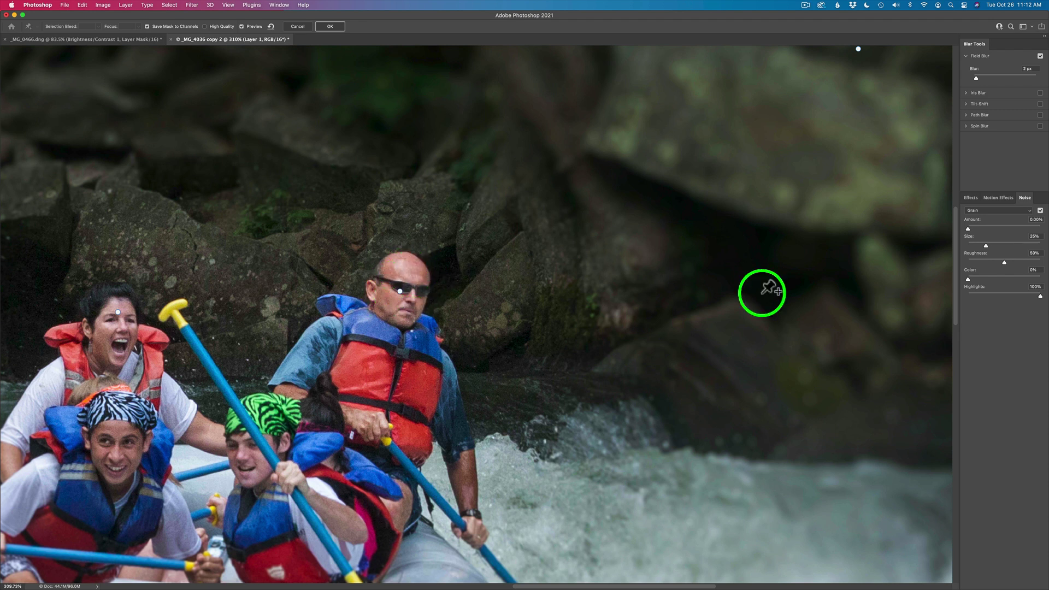
click(1030, 212)
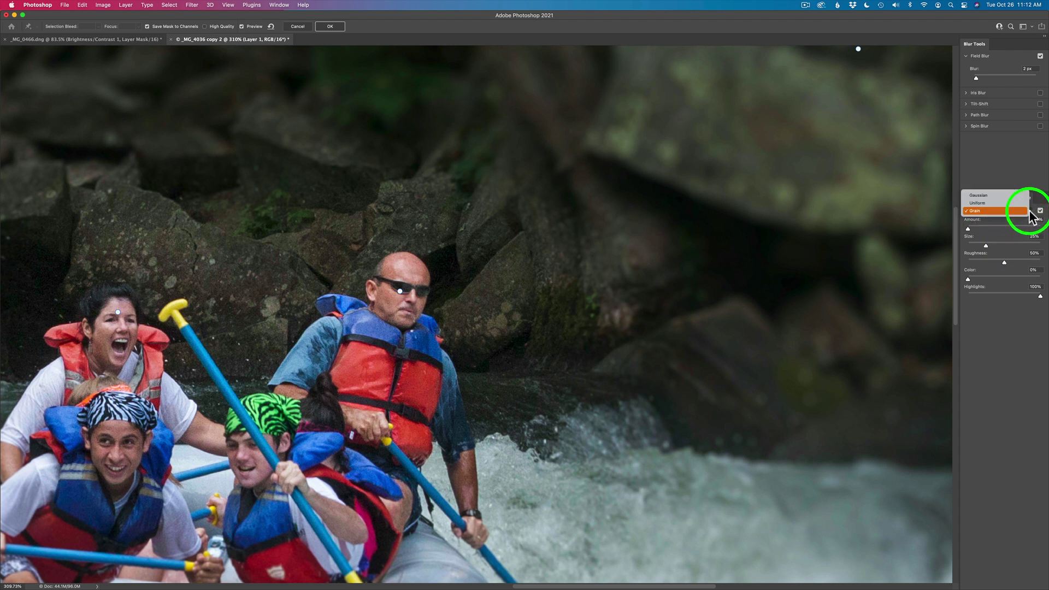
click(984, 211)
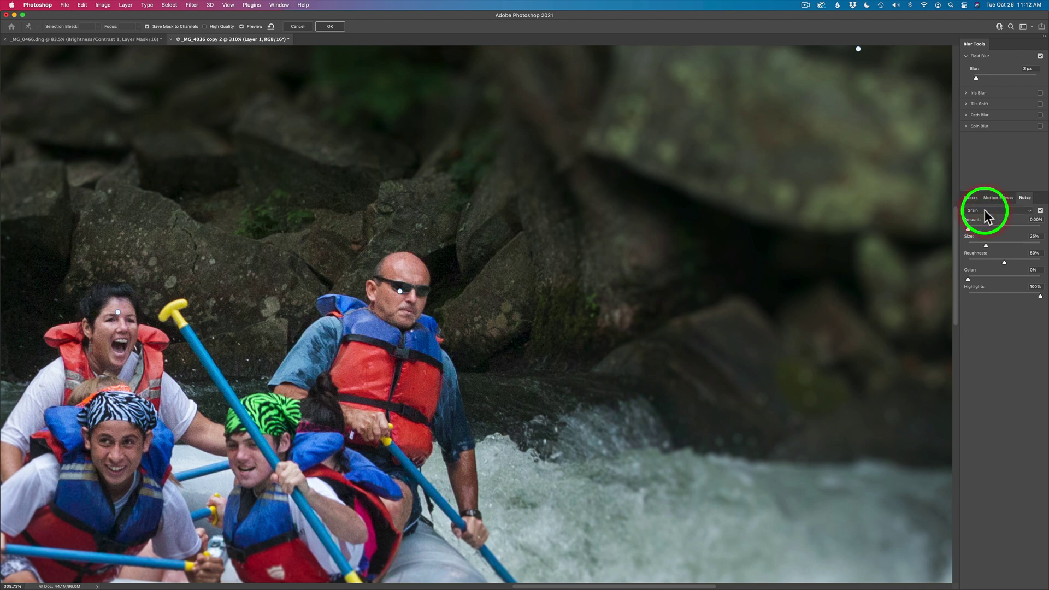
drag(967, 228, 973, 229)
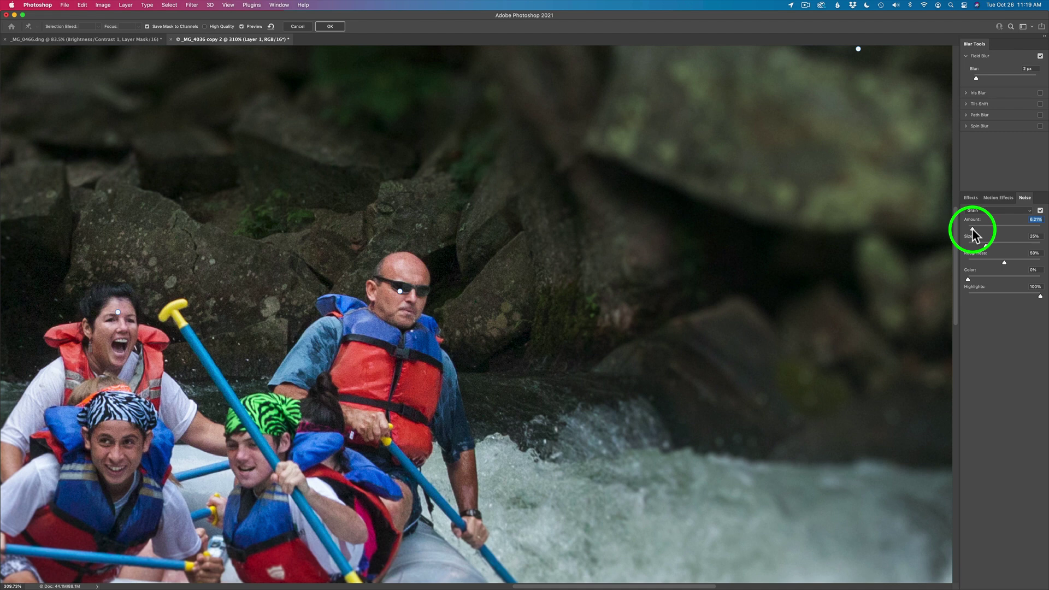
click(972, 228)
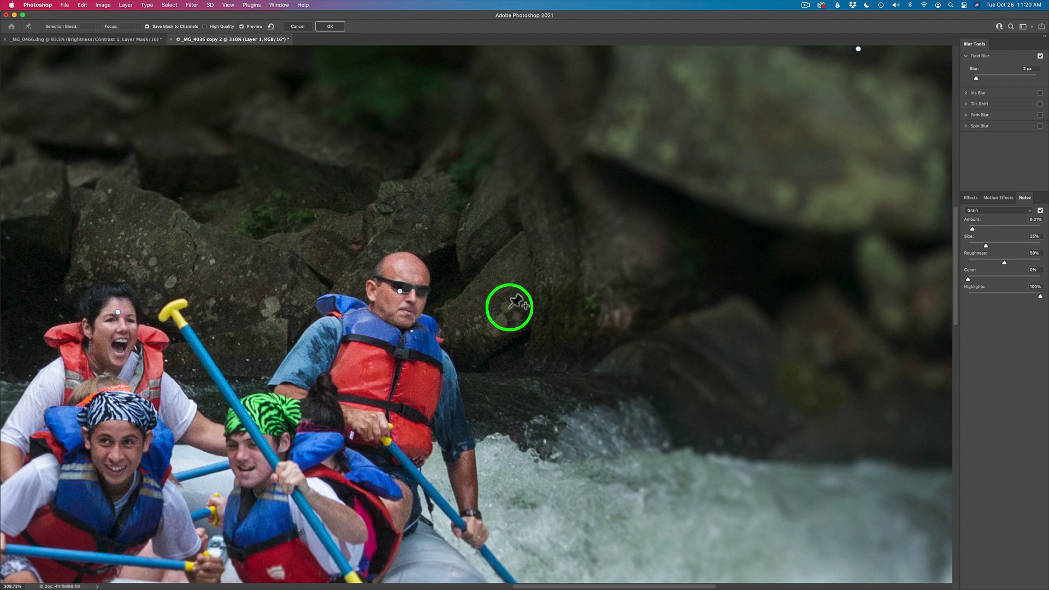
Apply the Field Blur to Layer 1 and toggle the layer's visibility to compare with the unblurred Background
scroll(508, 302, down, 5)
scroll(508, 301, down, 3)
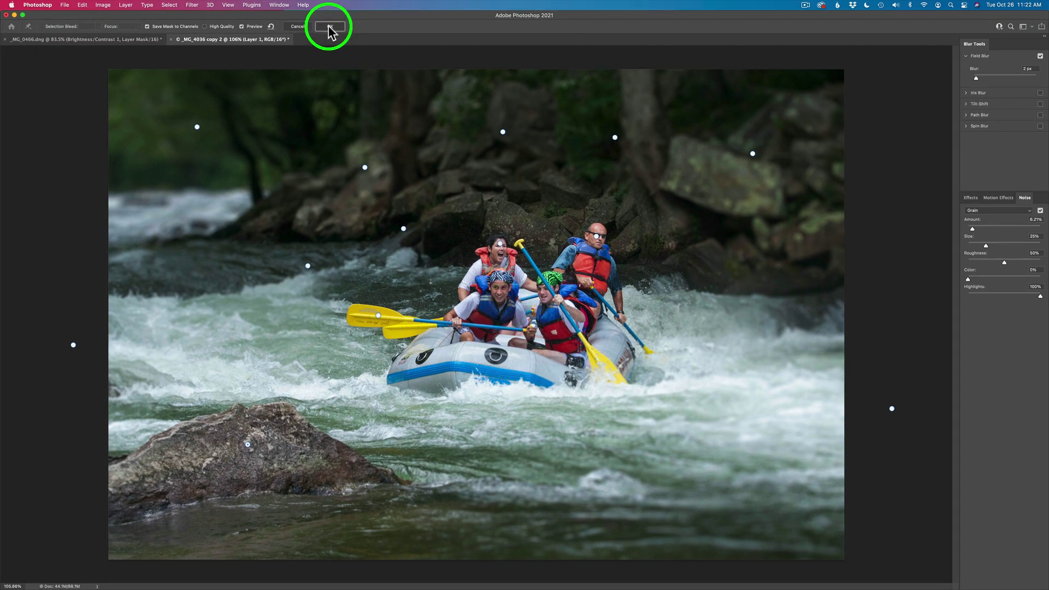
click(330, 27)
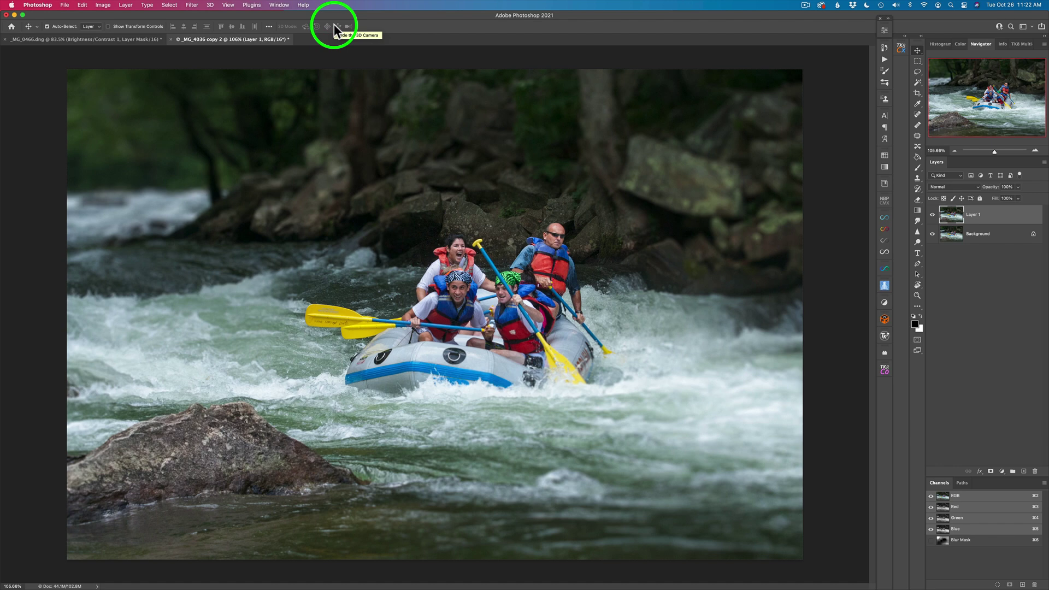
click(932, 219)
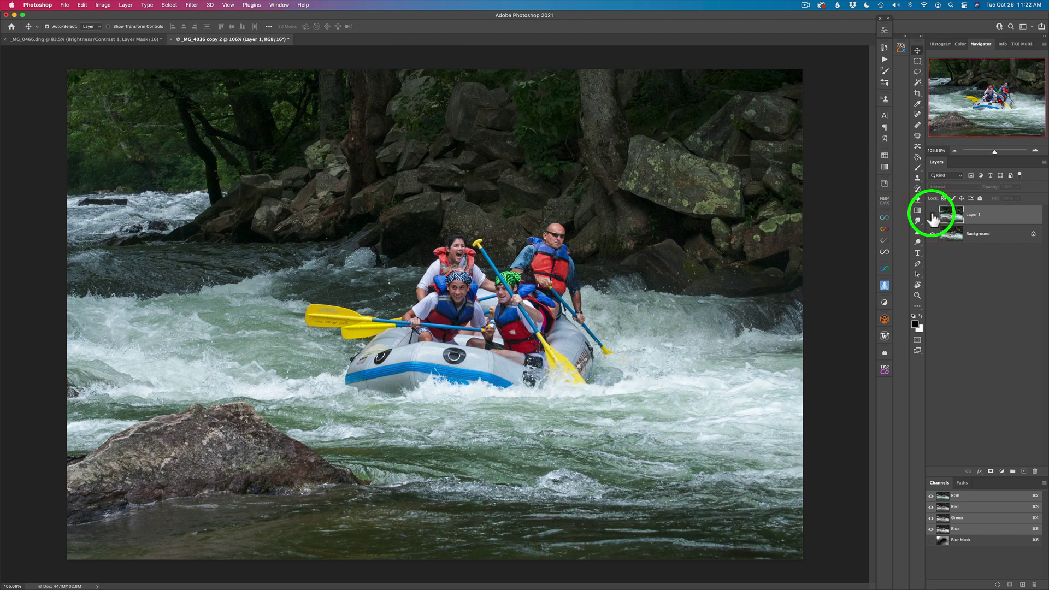
click(932, 218)
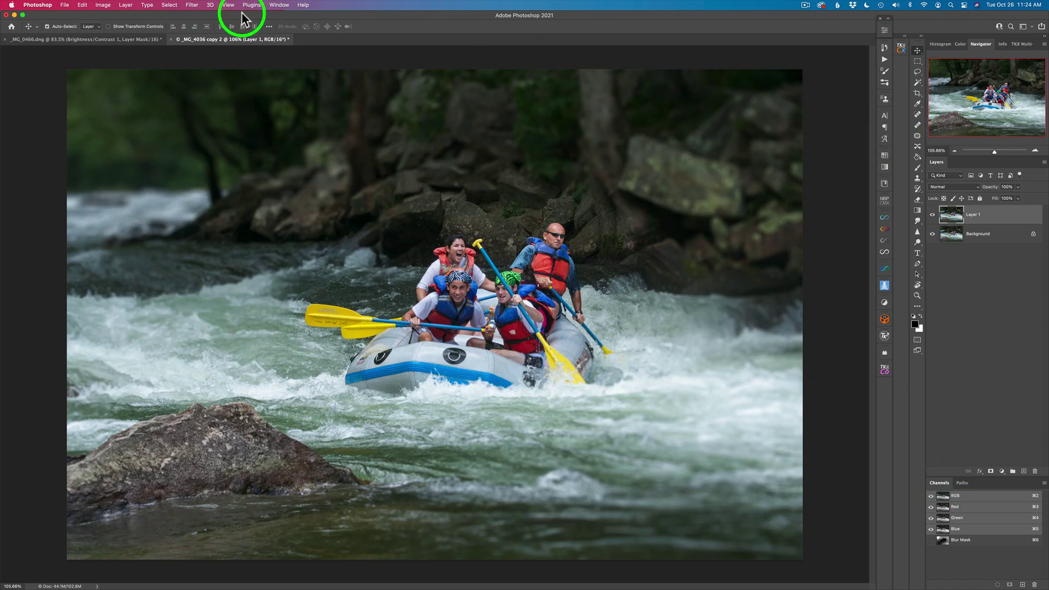
click(278, 5)
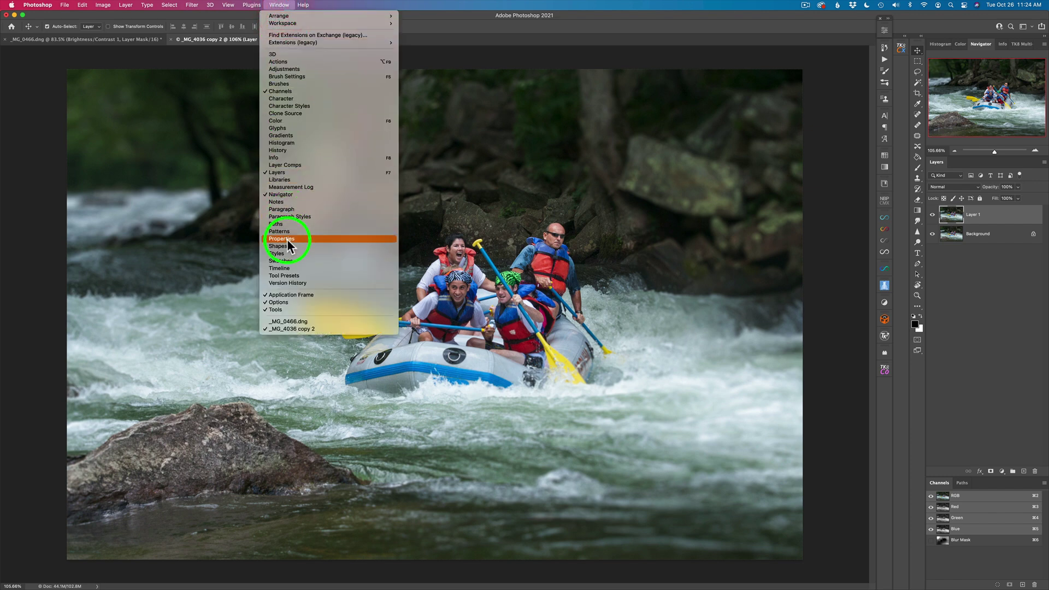
click(452, 26)
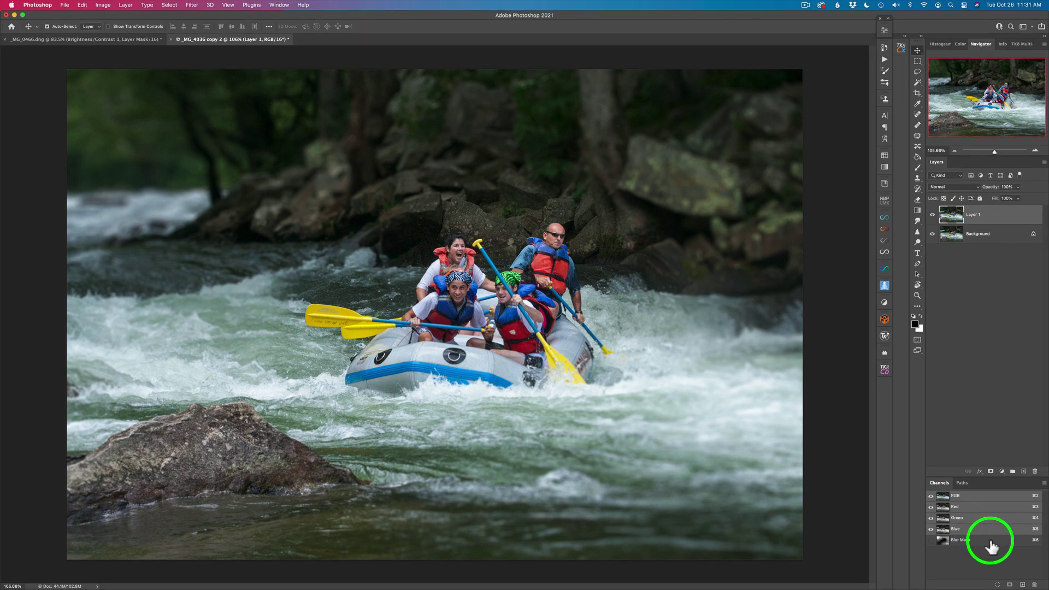
Load the Blur Mask channel as a selection and darken it with a Brightness/Contrast adjustment layer at about -49 brightness
super+click(943, 541)
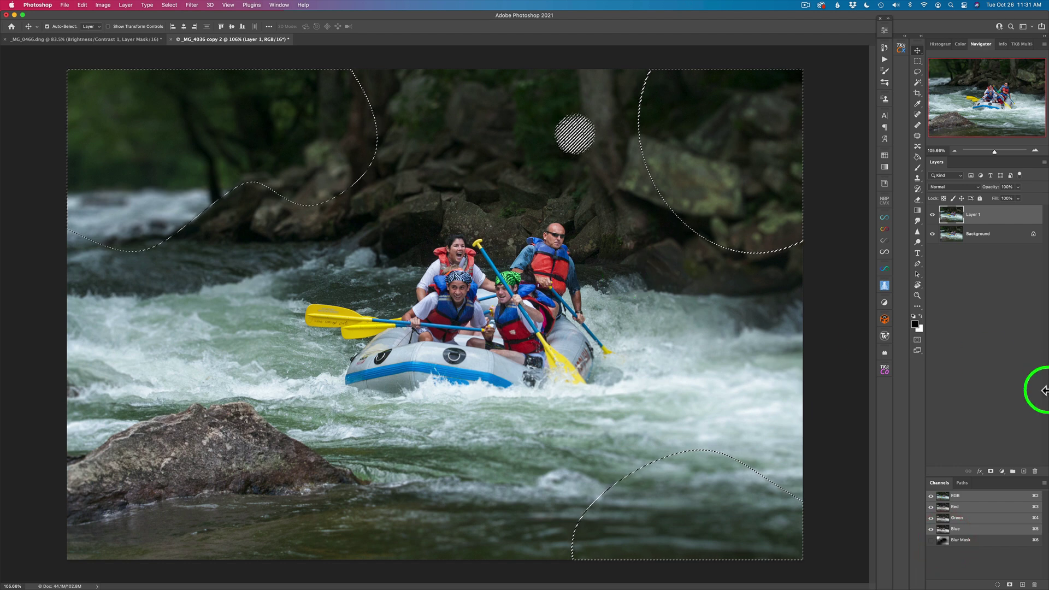
click(1002, 471)
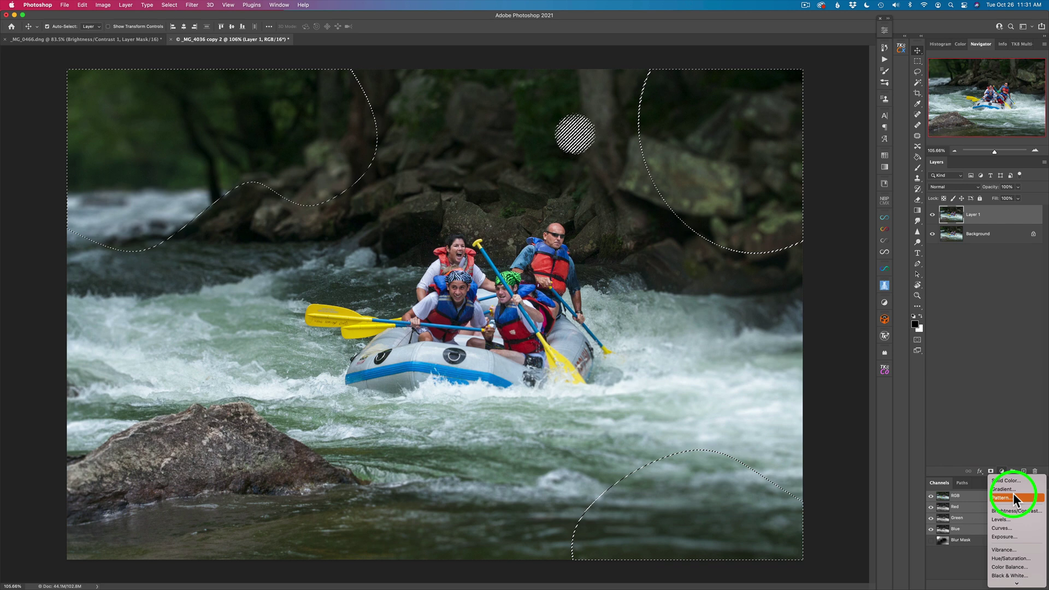
click(1015, 510)
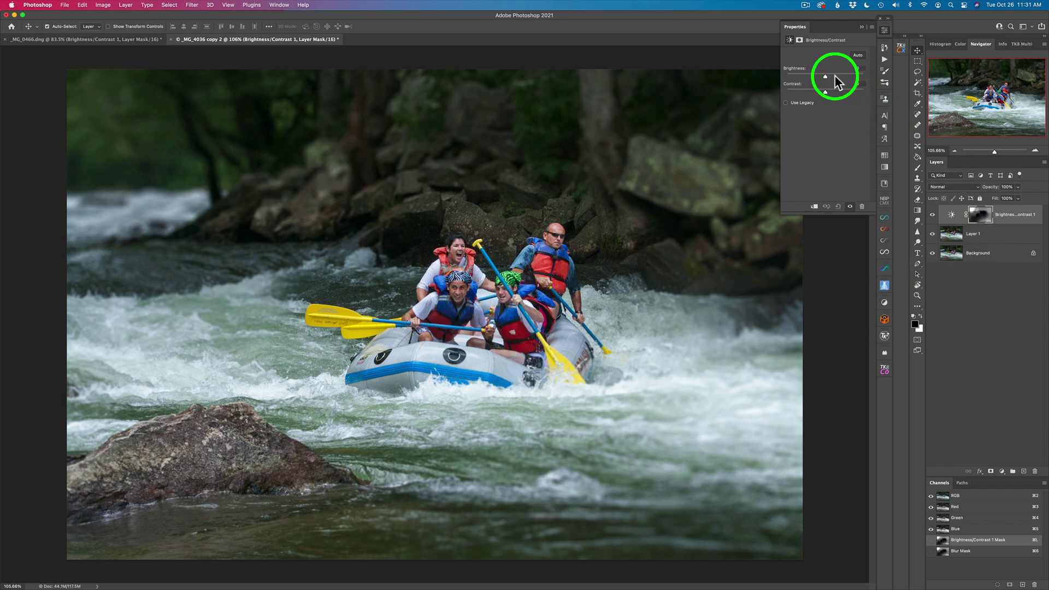
mouse_move(825, 74)
mouse_down()
mouse_move(802, 75)
mouse_move(811, 77)
mouse_up()
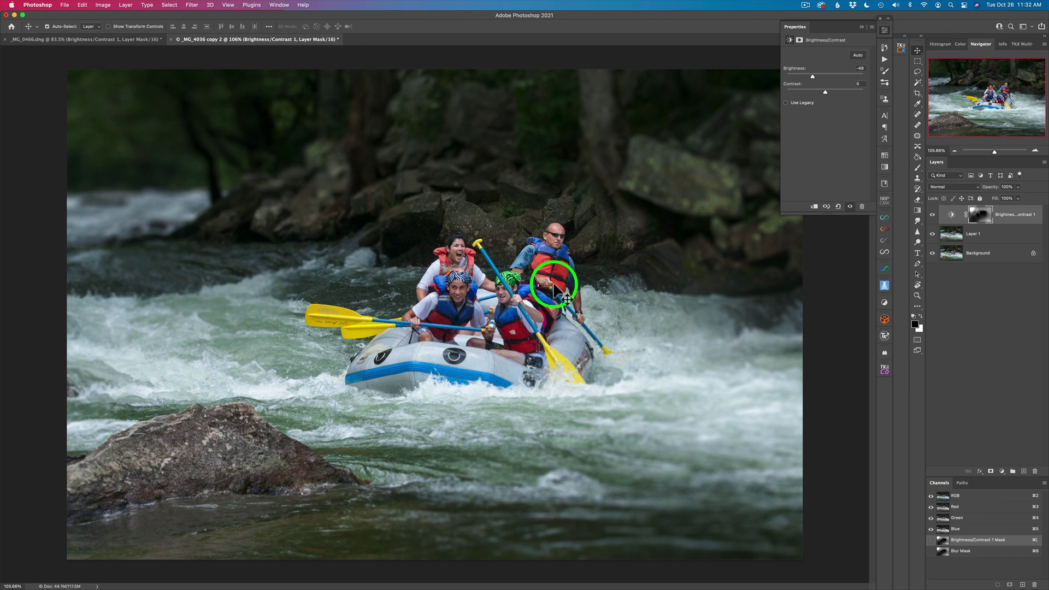
Load the Brightness/Contrast 1 mask as a selection, invert it, and add a second Brightness/Contrast layer with brightness about 9
super+click(985, 216)
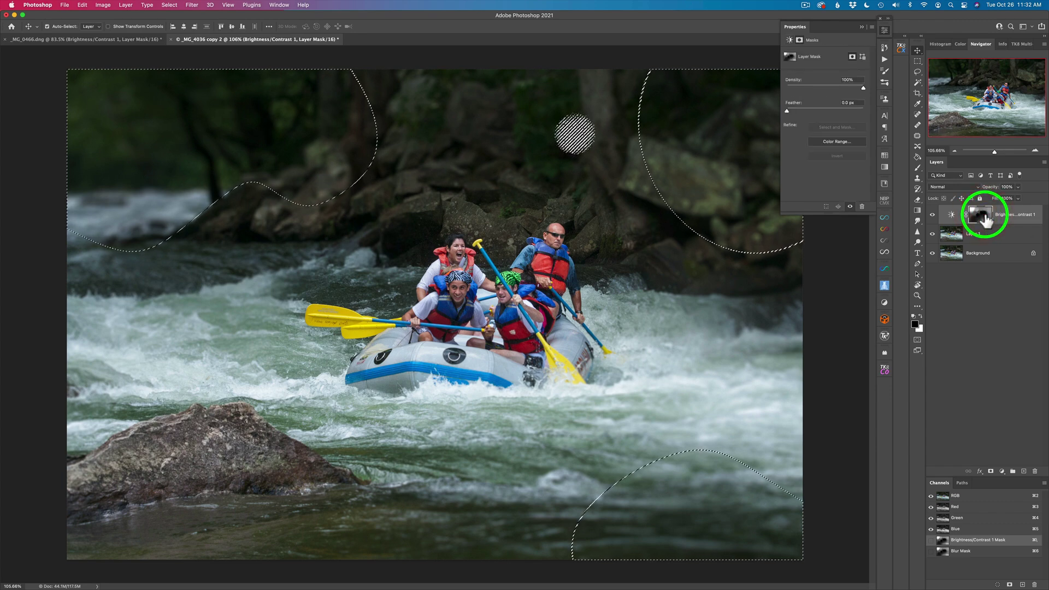
click(169, 5)
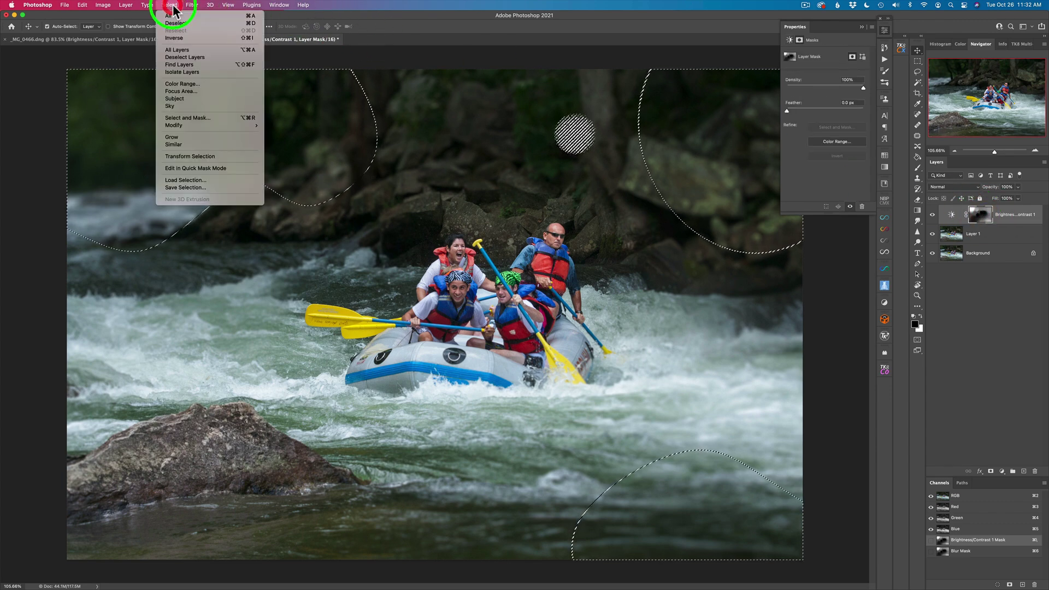
click(181, 38)
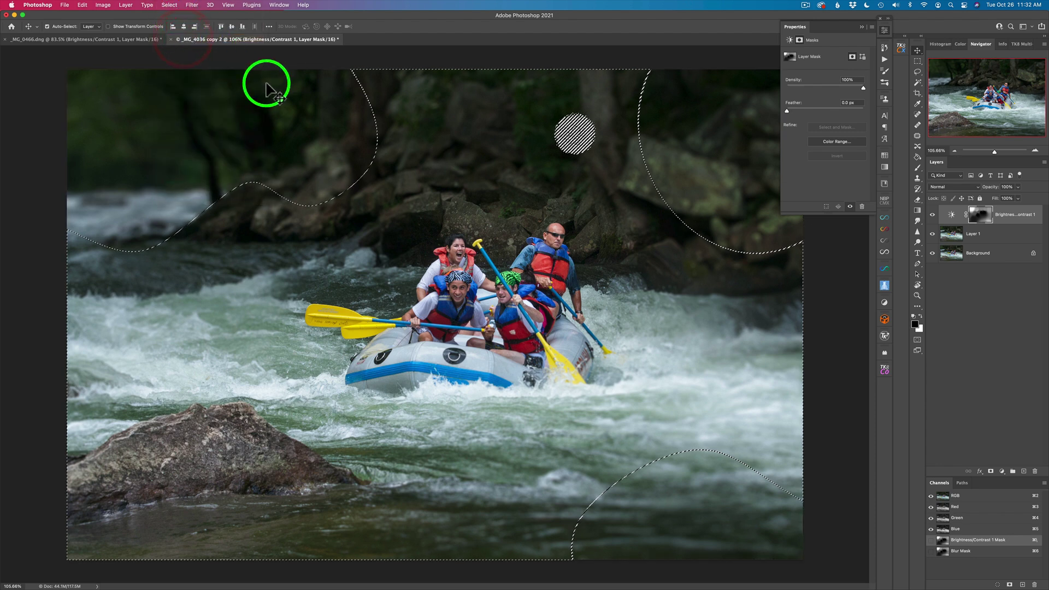
click(1002, 472)
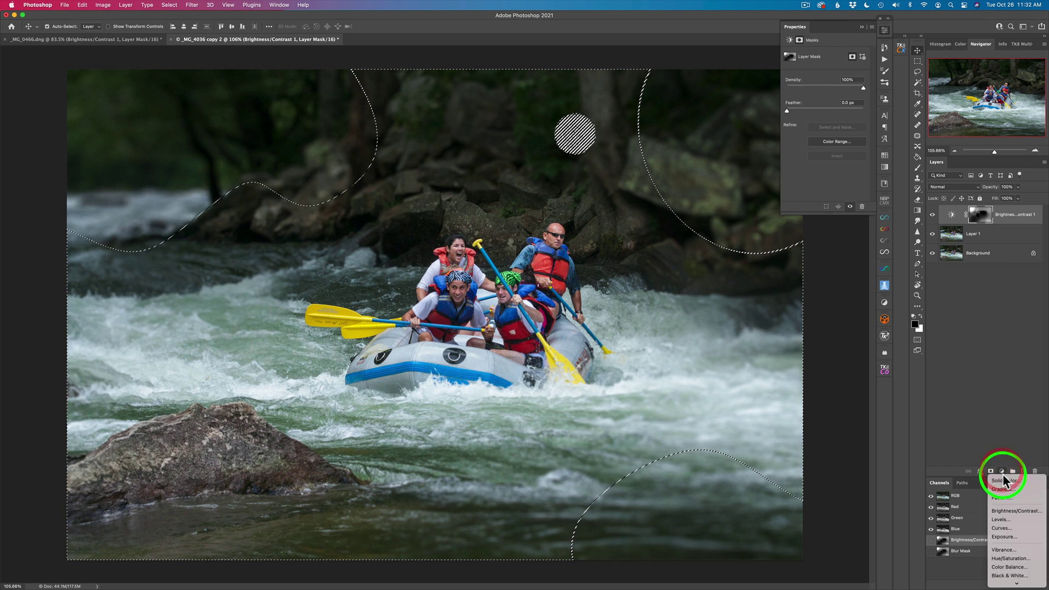
click(1008, 511)
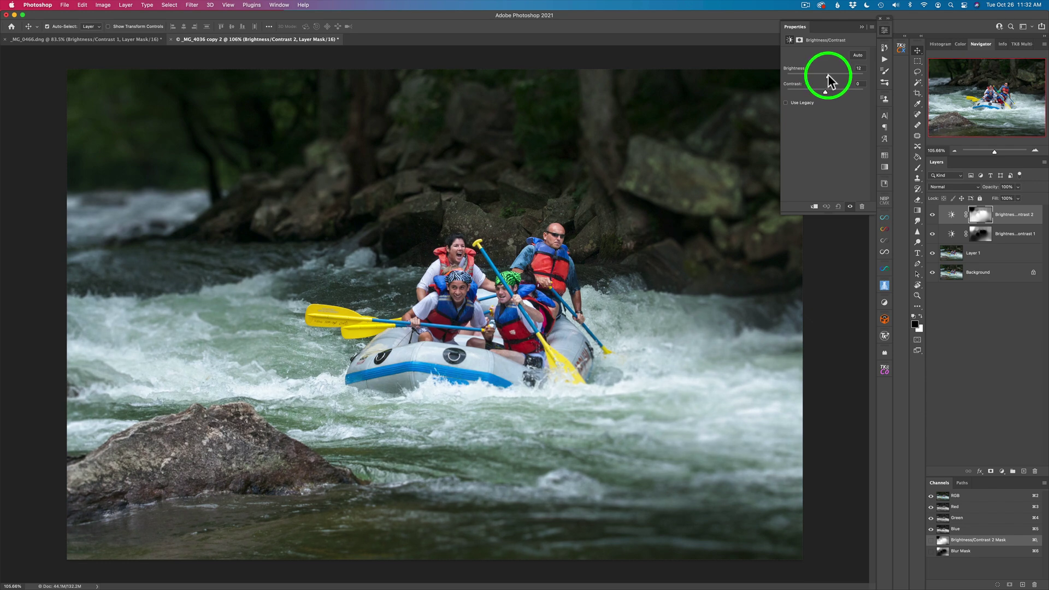
drag(827, 74, 826, 75)
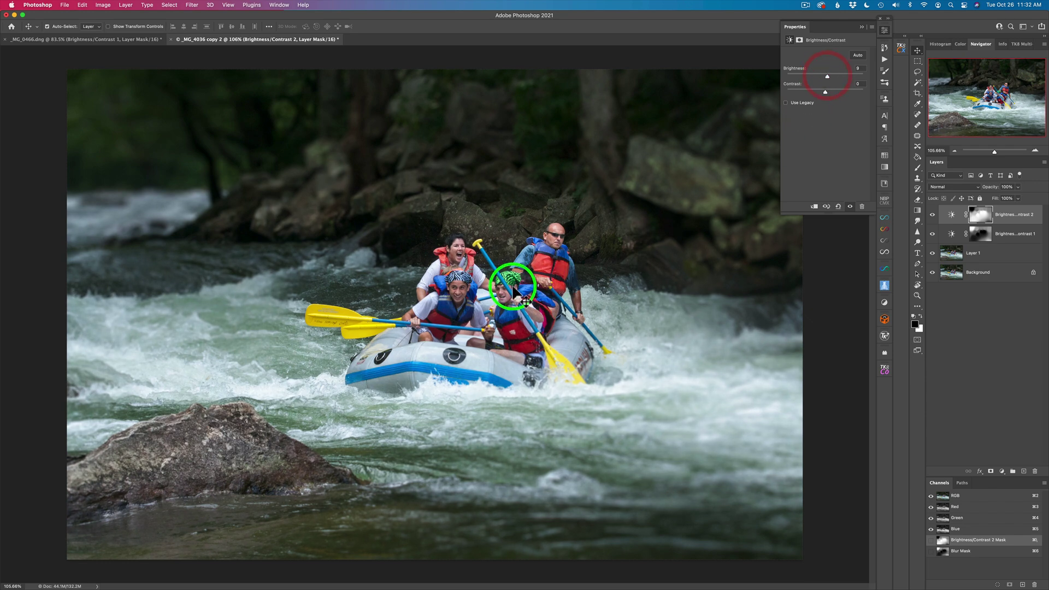
Toggle the visibility of both Brightness/Contrast layers to compare their effect, leave them on, and close the adjustment properties
click(932, 215)
click(931, 216)
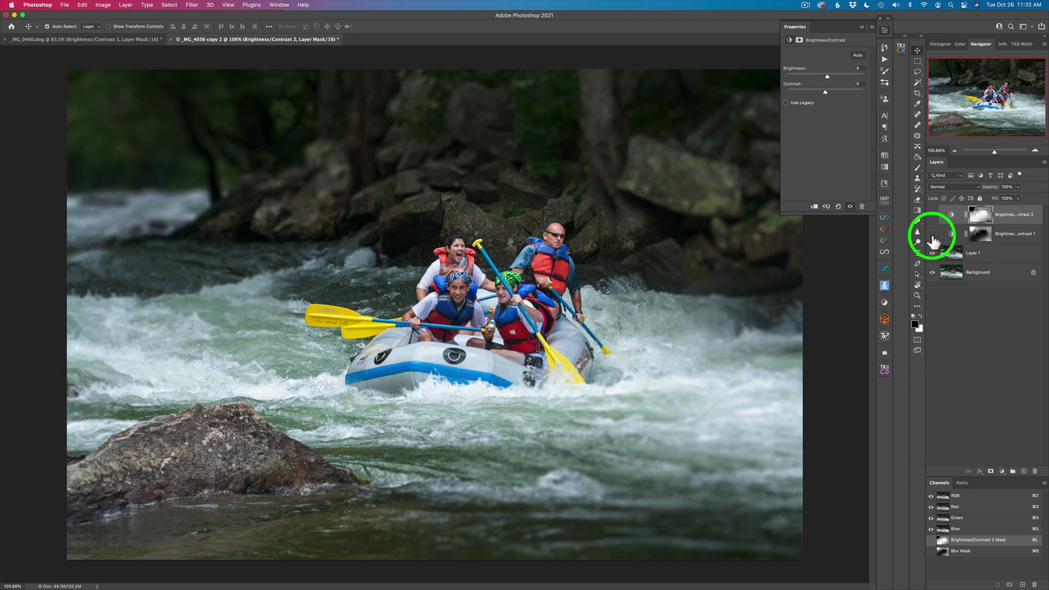
click(933, 236)
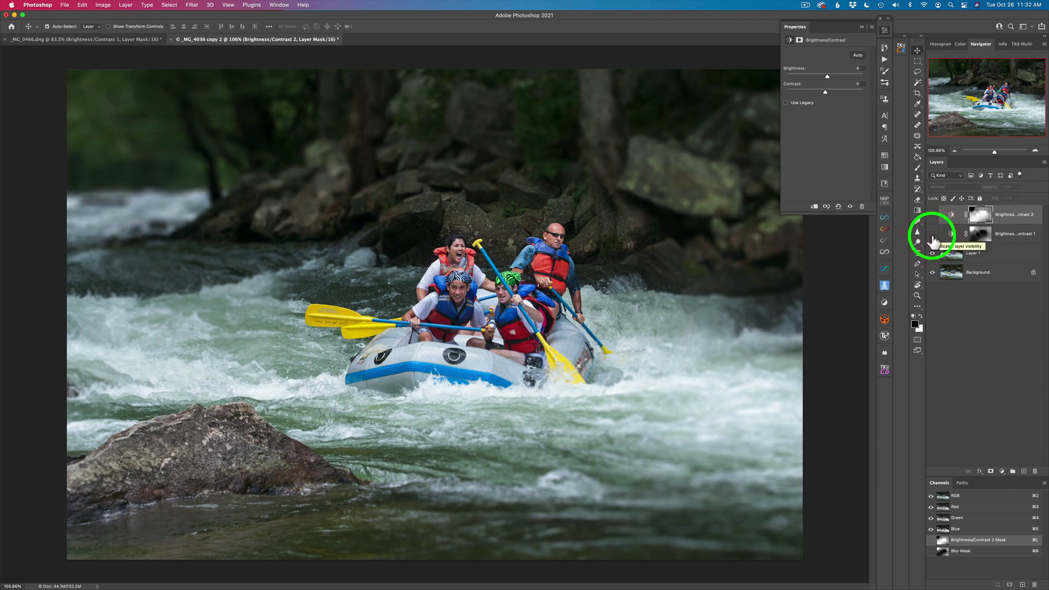
click(932, 216)
click(932, 216)
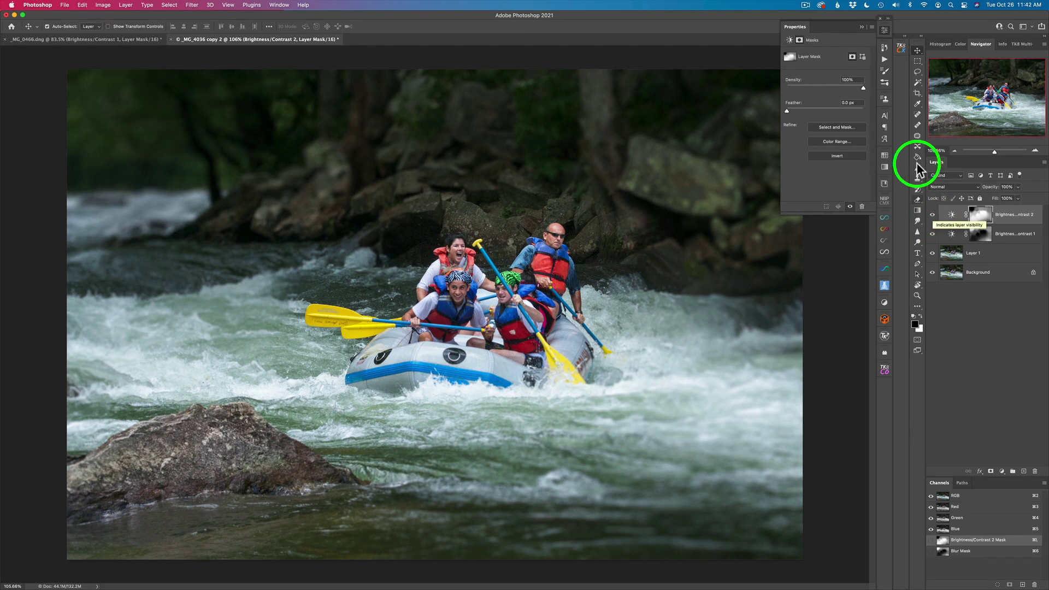
click(885, 32)
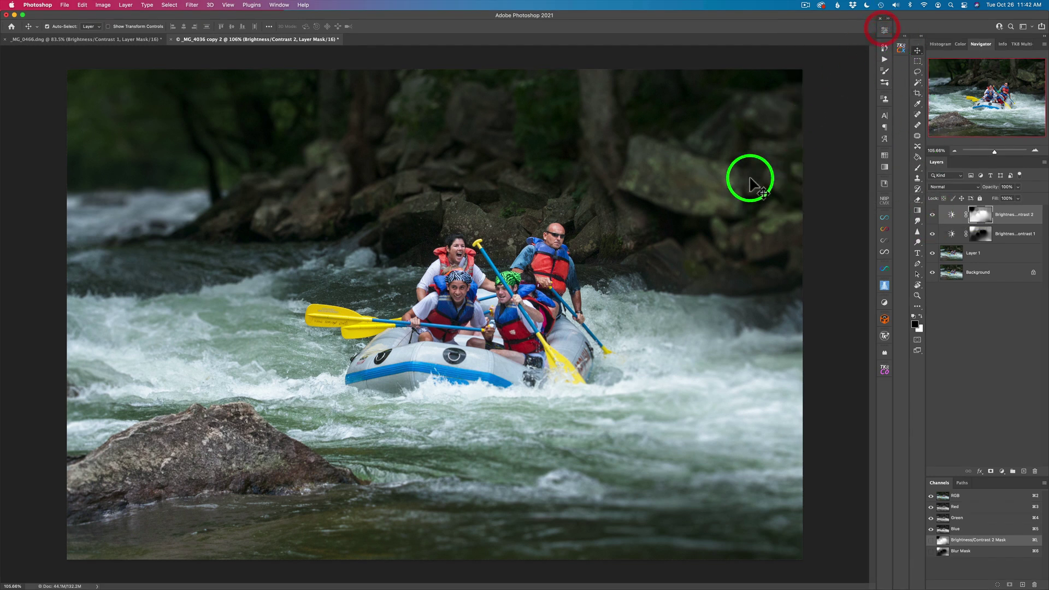